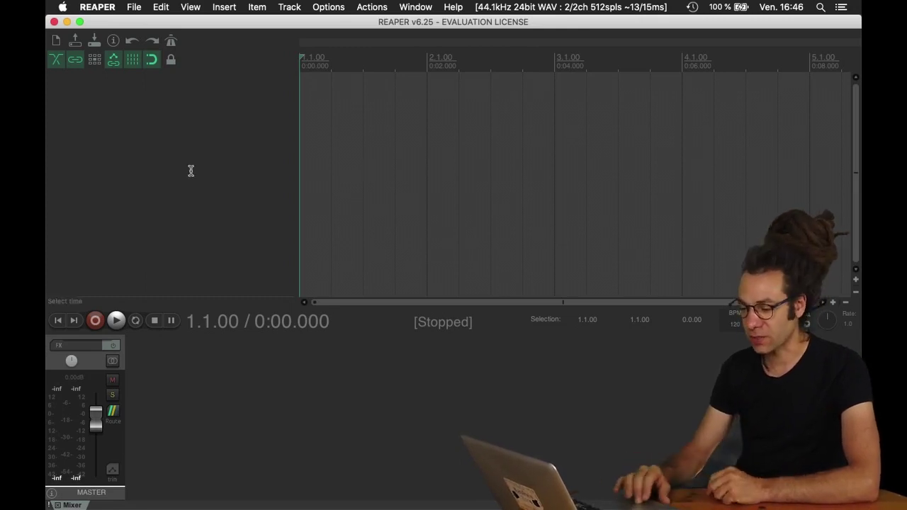
Switch to Chrome and search YouTube for "99 luftabllon".
left_click(62, 168)
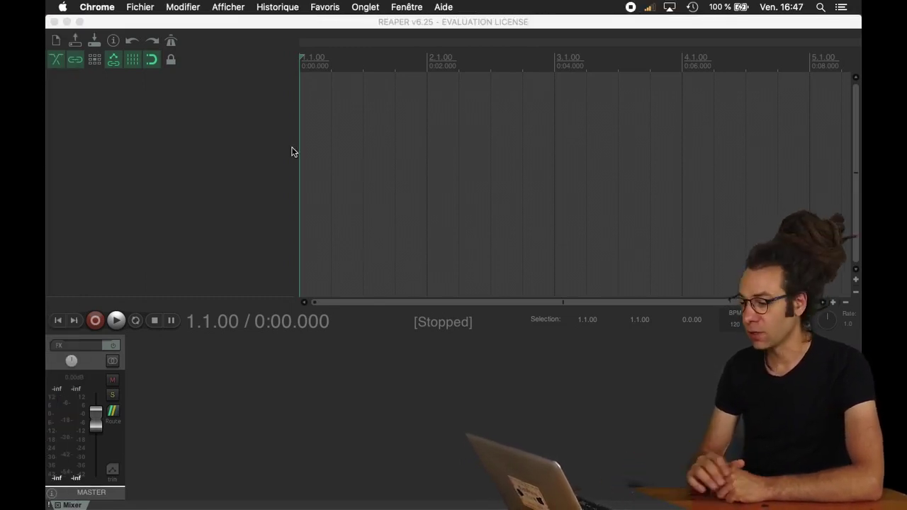
type("youtub")
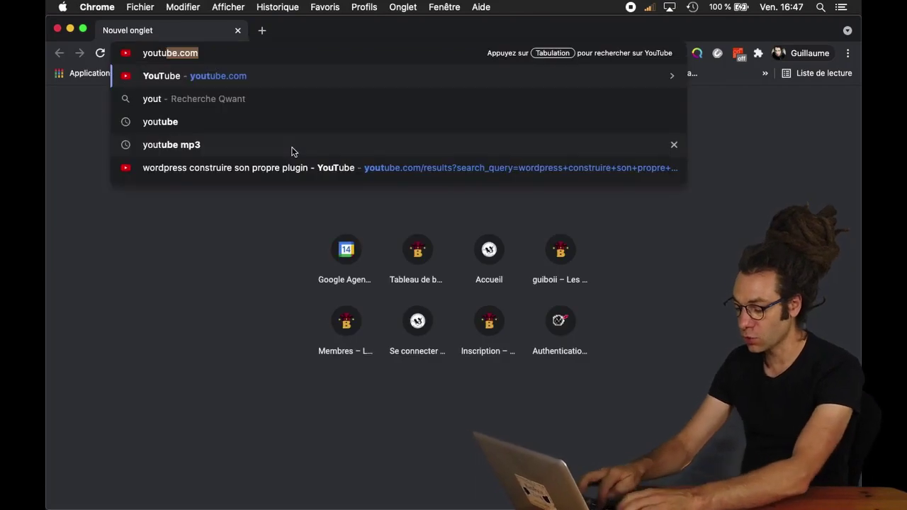
key("Tab")
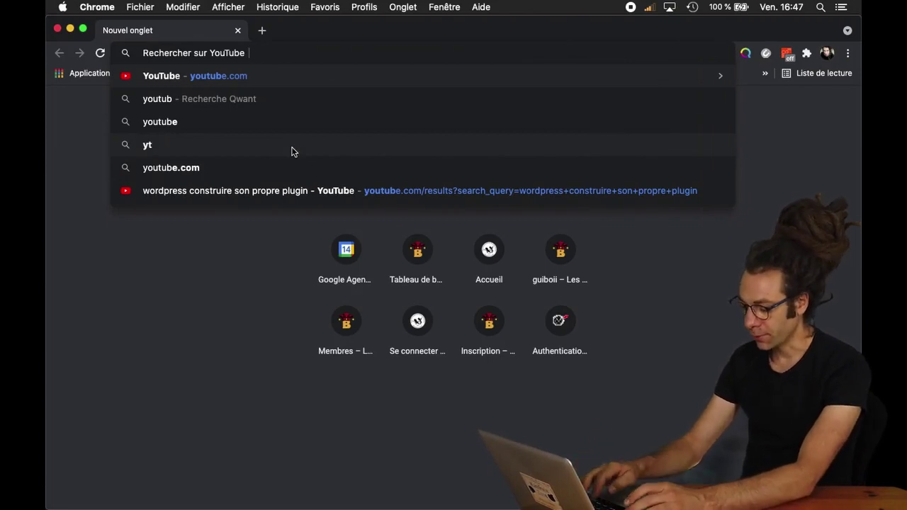
type("99 luft")
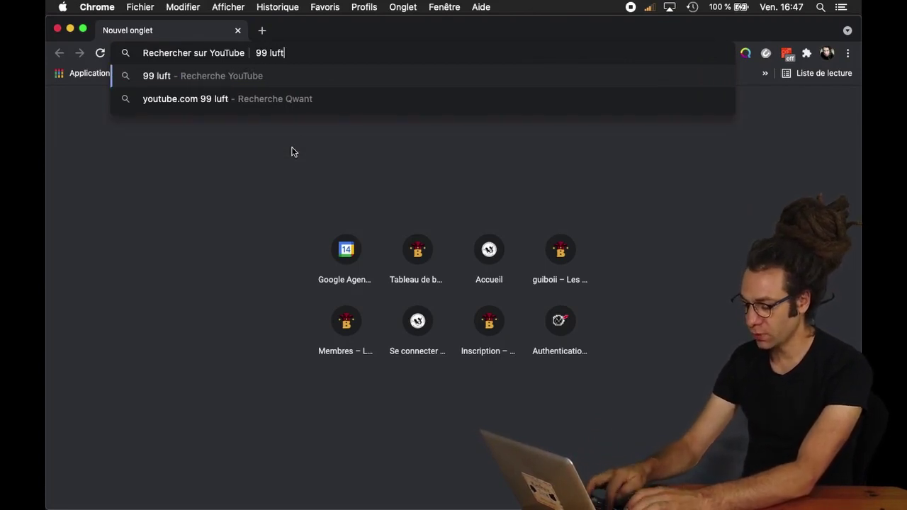
type("abllon")
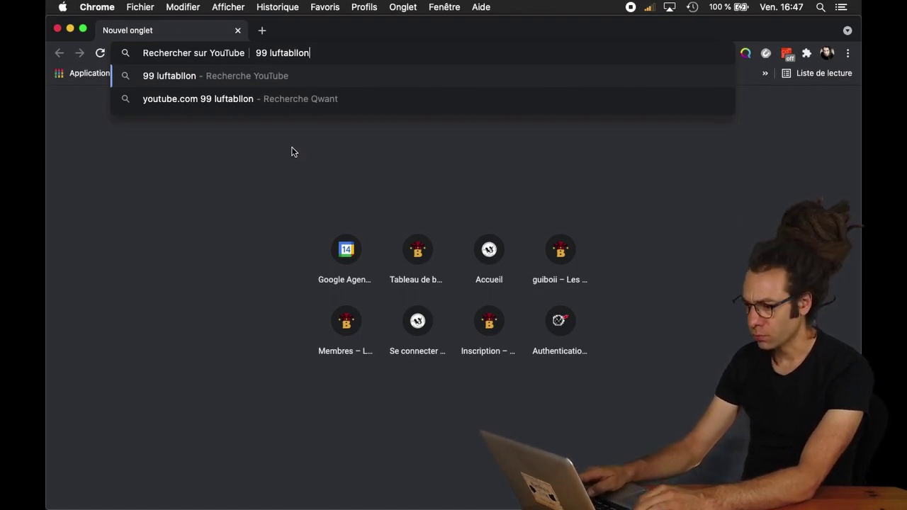
key("Return")
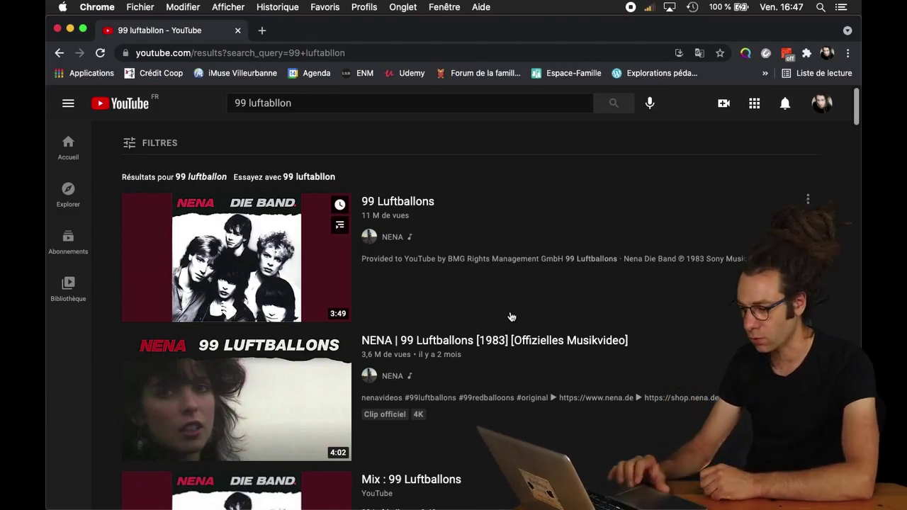
Play the official 1983 music video of NENA's 99 Luftballons, adjust the volume, and copy the video's URL.
left_click(255, 378)
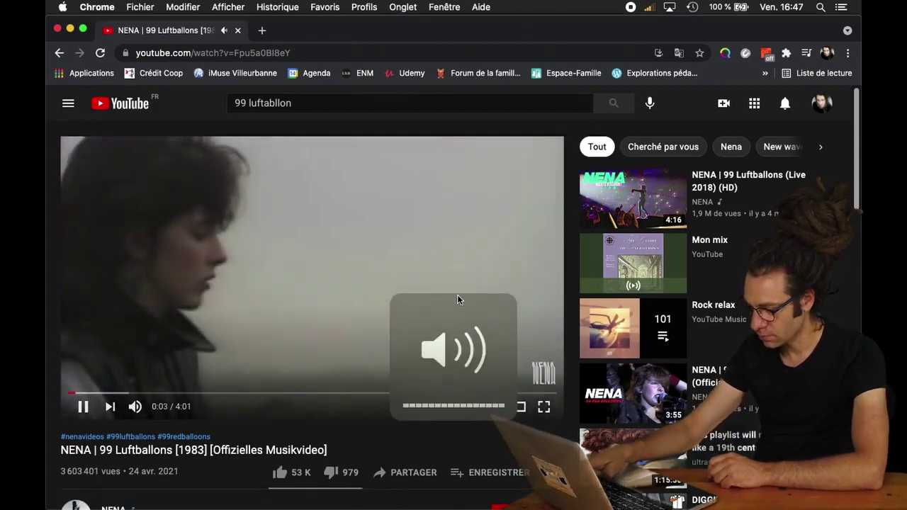
key("Up")
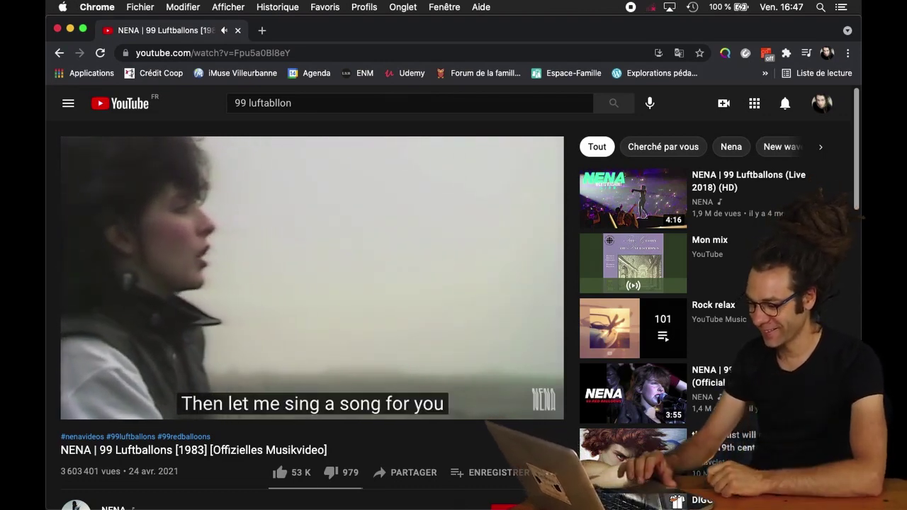
mouse_move(409, 305)
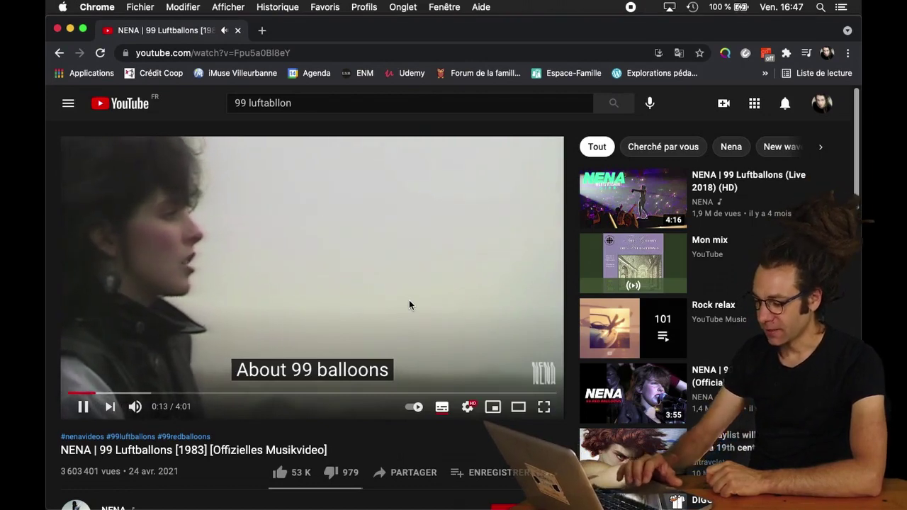
key("XF86AudioLowerVolume")
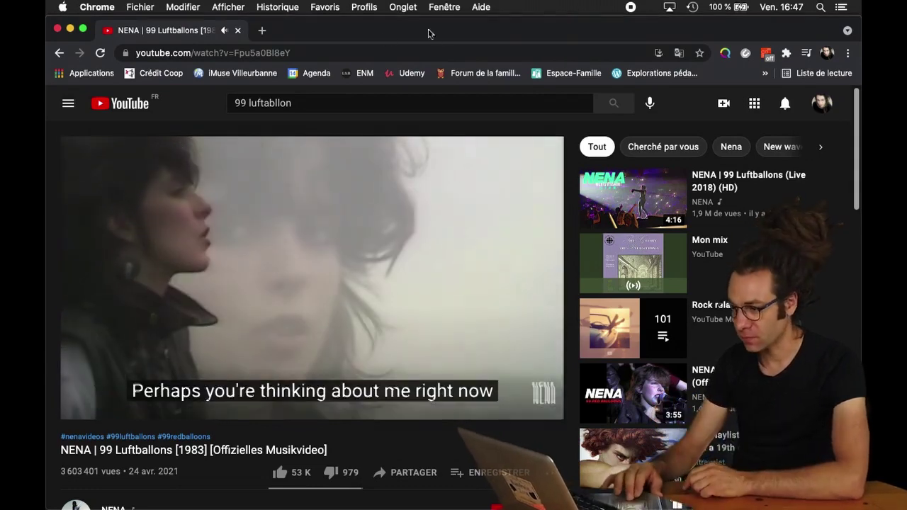
left_click(340, 55)
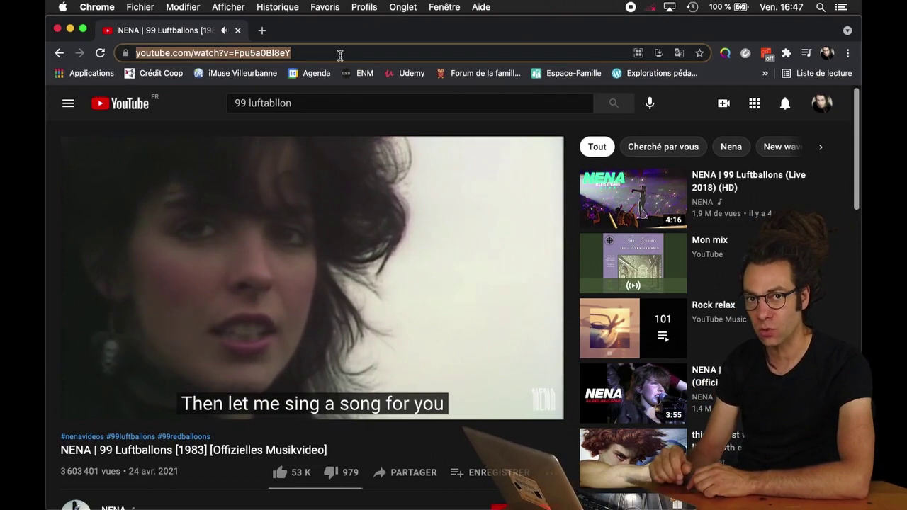
key("ctrl+c")
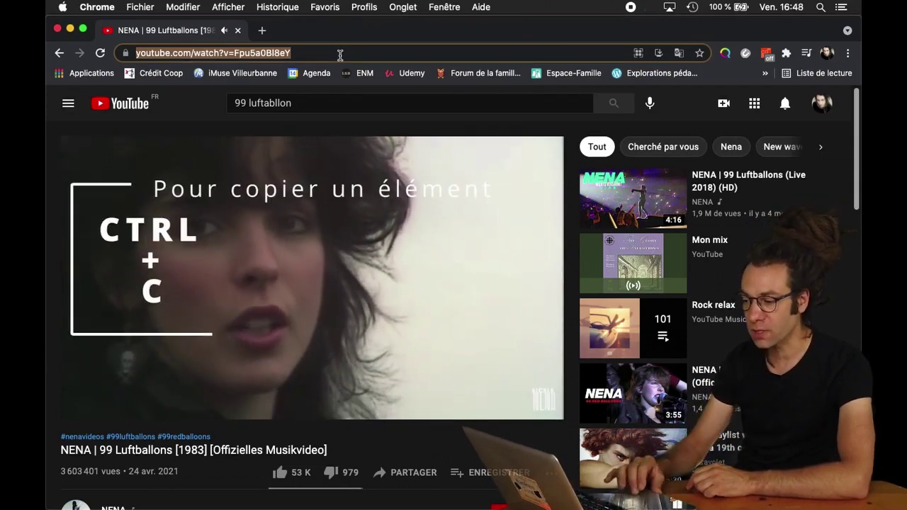
Search the web for "mp3 convert youtube" in a new tab and open the mp3-convert.org result.
left_click(262, 30)
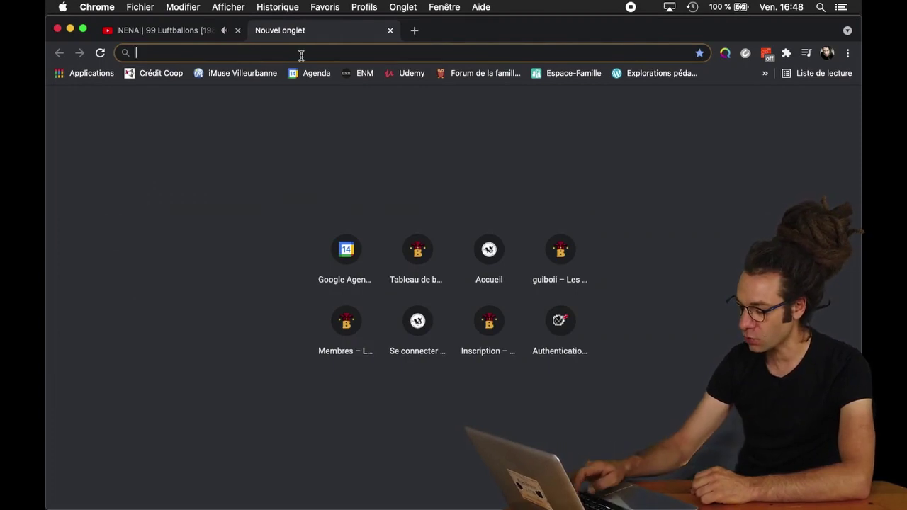
type("mp3")
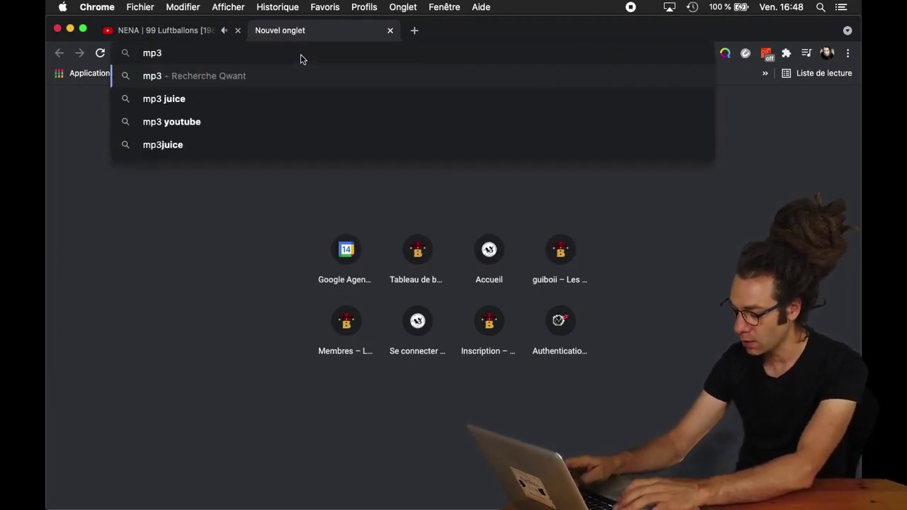
type(" convert youtu")
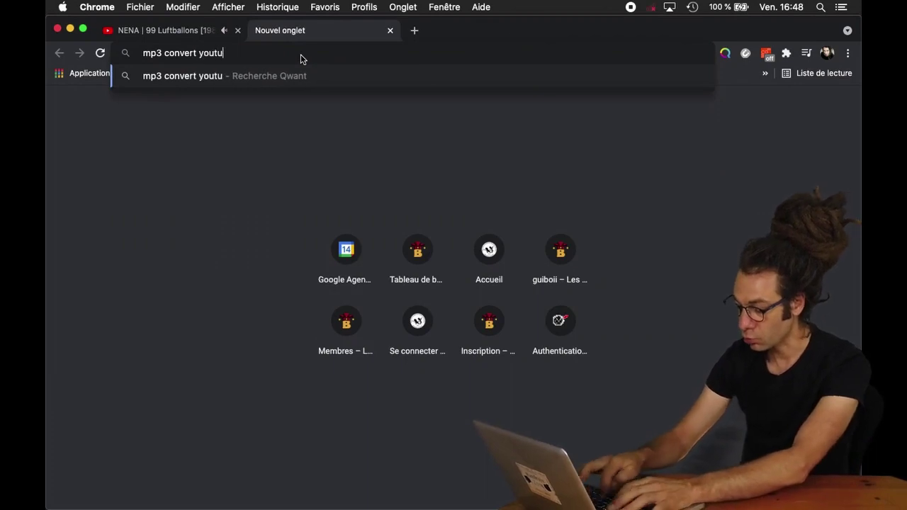
type("be")
key("Return")
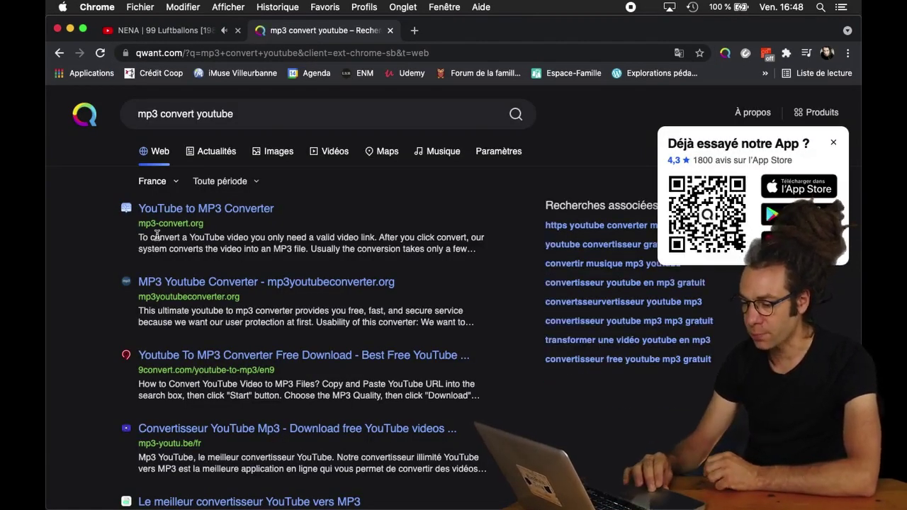
left_click(201, 213)
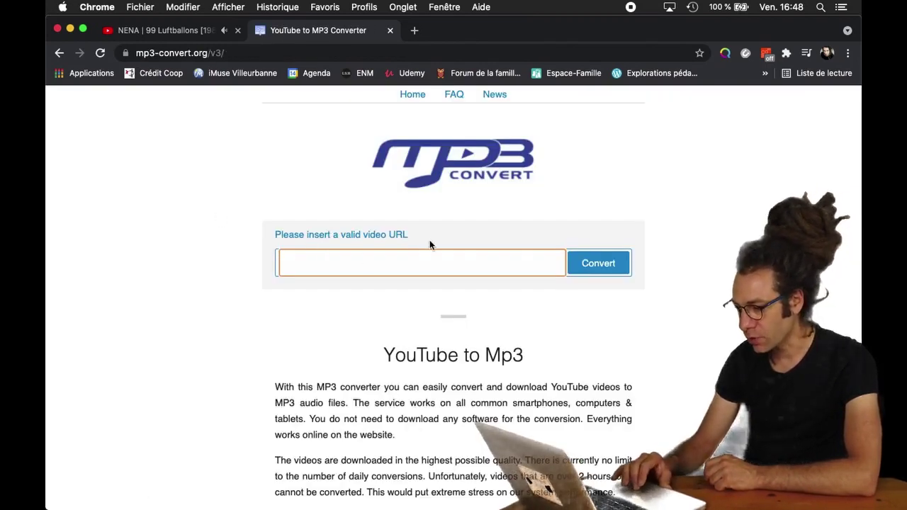
Convert the copied YouTube video URL to MP3 and close the advertising tab.
right_click(340, 264)
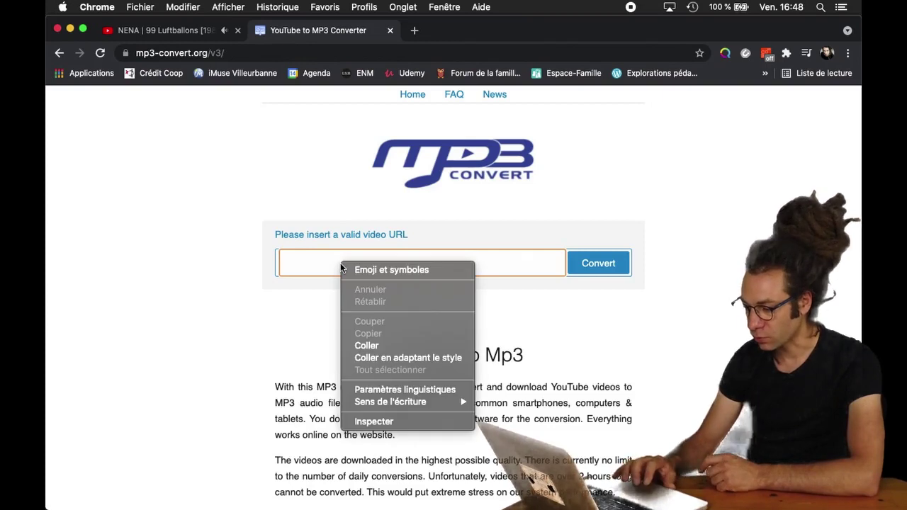
left_click(362, 346)
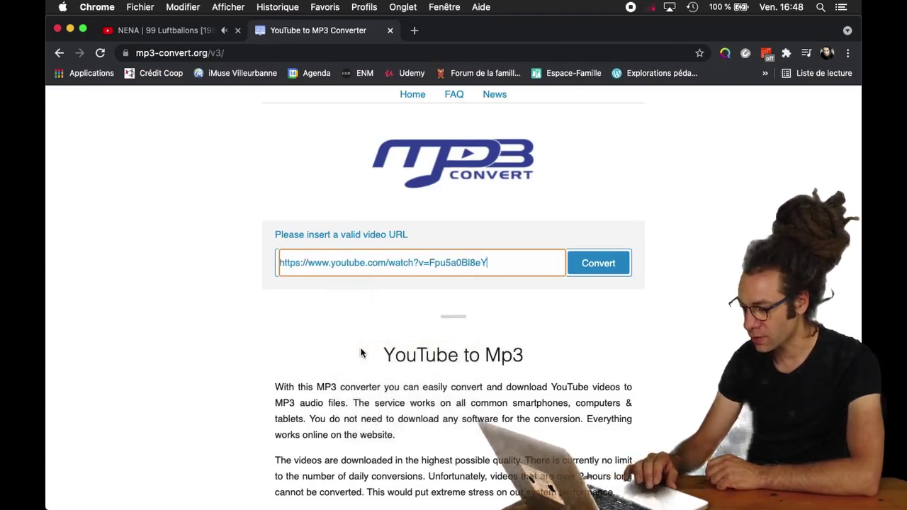
left_click(598, 264)
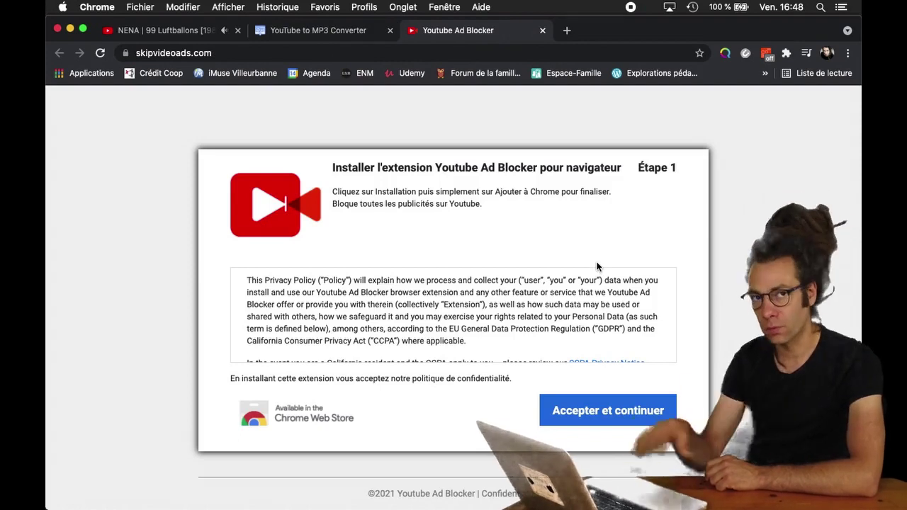
left_click(541, 32)
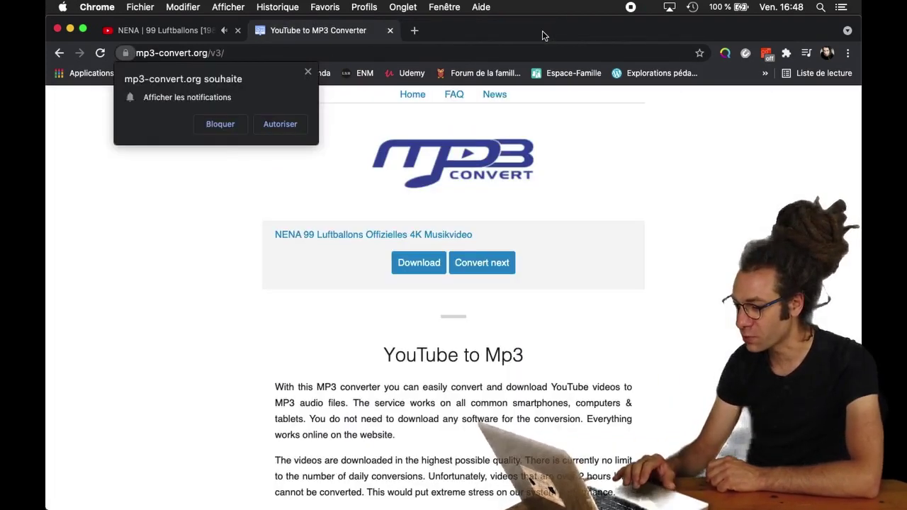
Block the converter site's notifications and download the converted MP3, closing the advertising tab.
left_click(211, 126)
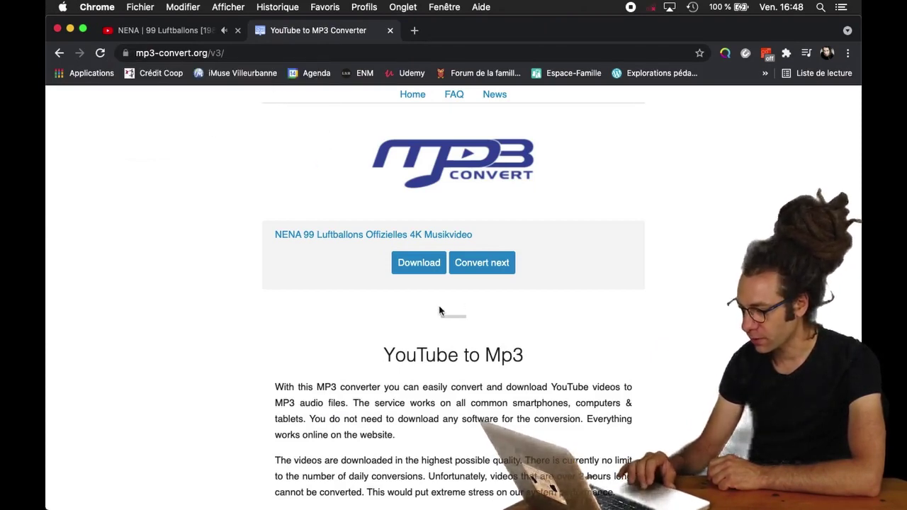
left_click(413, 268)
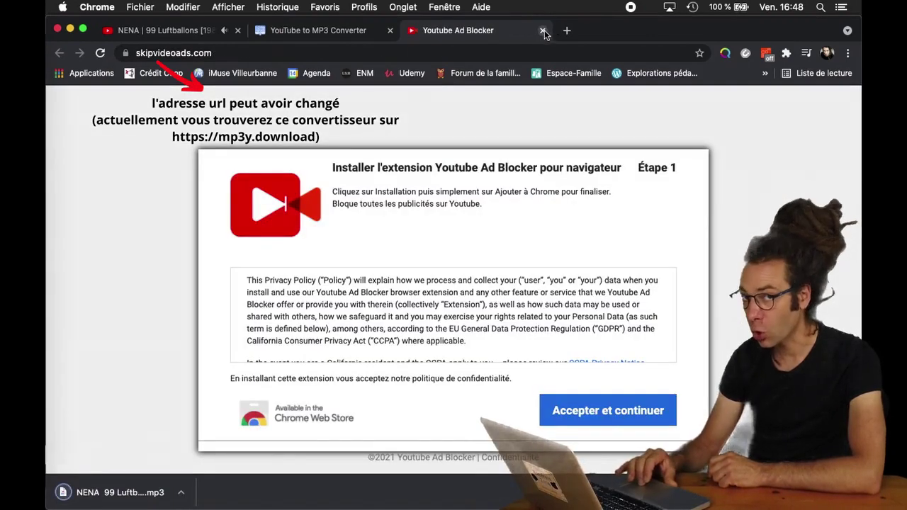
left_click(544, 30)
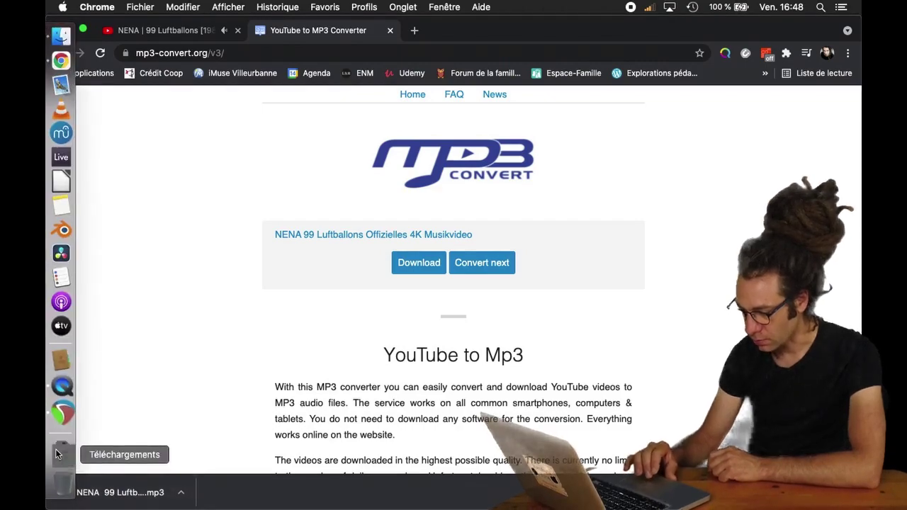
Open the Téléchargements folder in Finder and preview the downloaded NENA 99 Luftballons MP3.
left_click(61, 454)
scroll(205, 197, "down", 15)
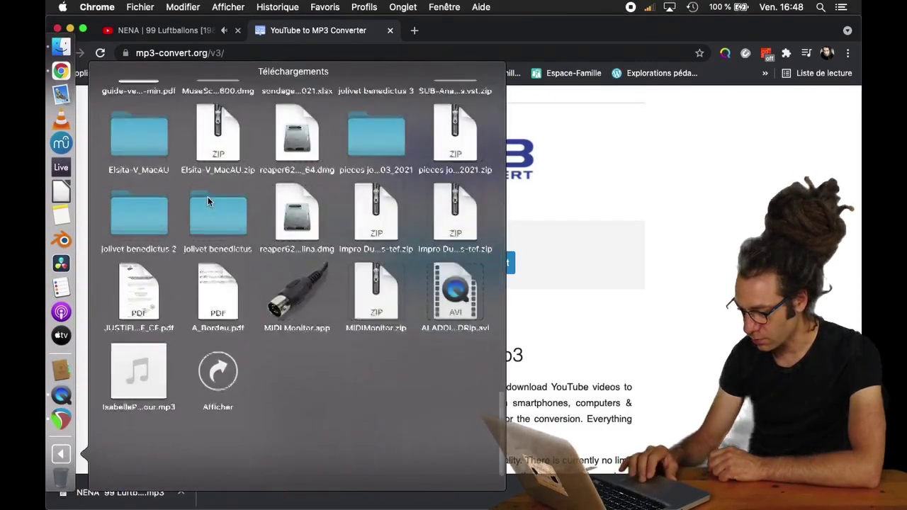
left_click(219, 397)
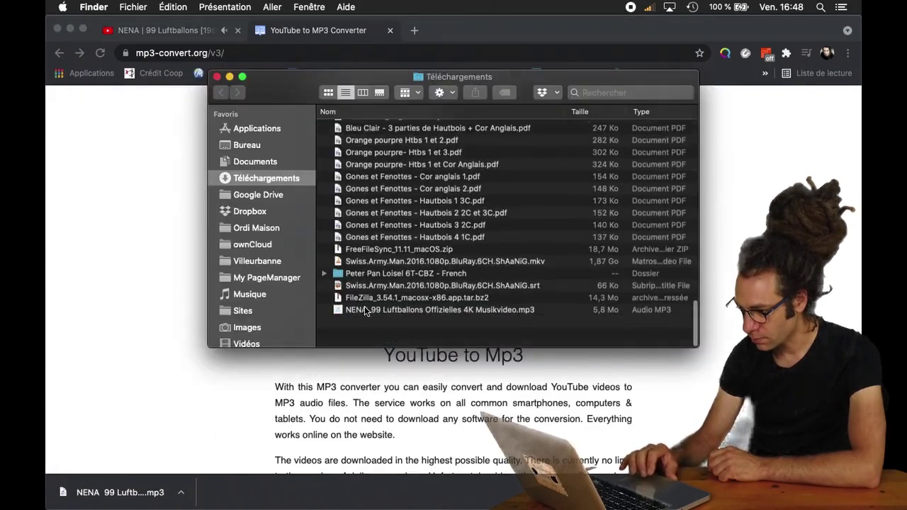
scroll(397, 283, "down", 3)
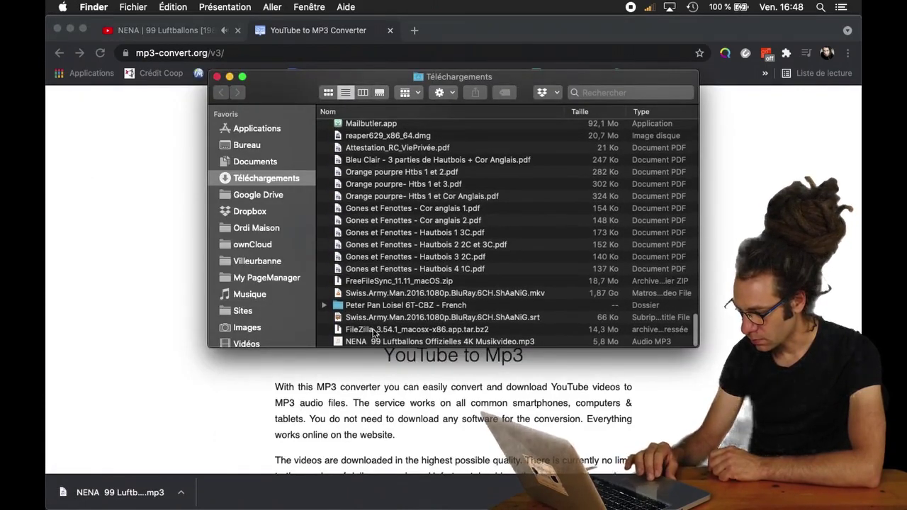
left_click(375, 341)
key("space")
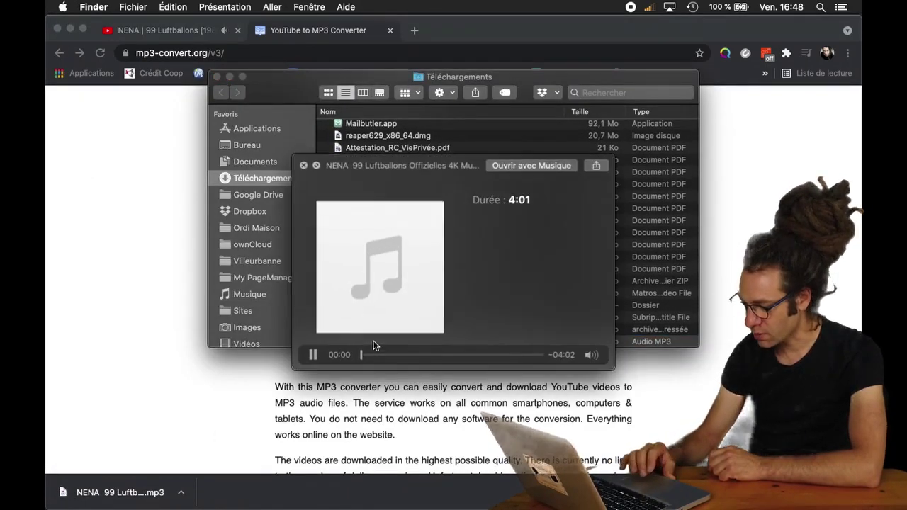
Pause the YouTube video in Chrome and close the MP3 preview in Finder.
left_click(162, 30)
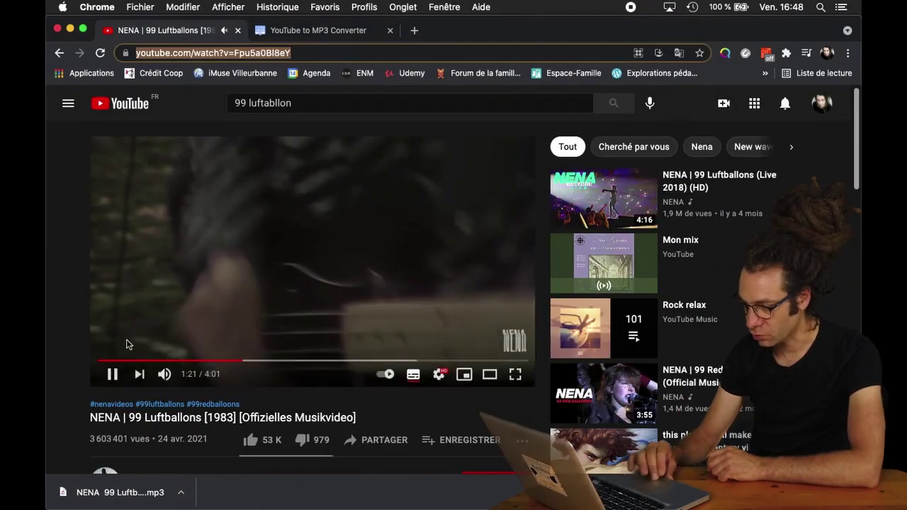
left_click(112, 374)
key("super+Tab")
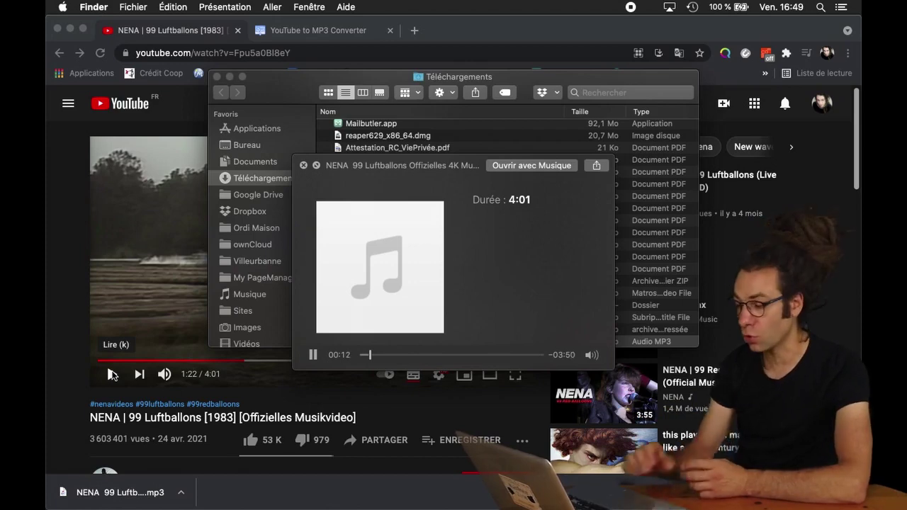
key("space")
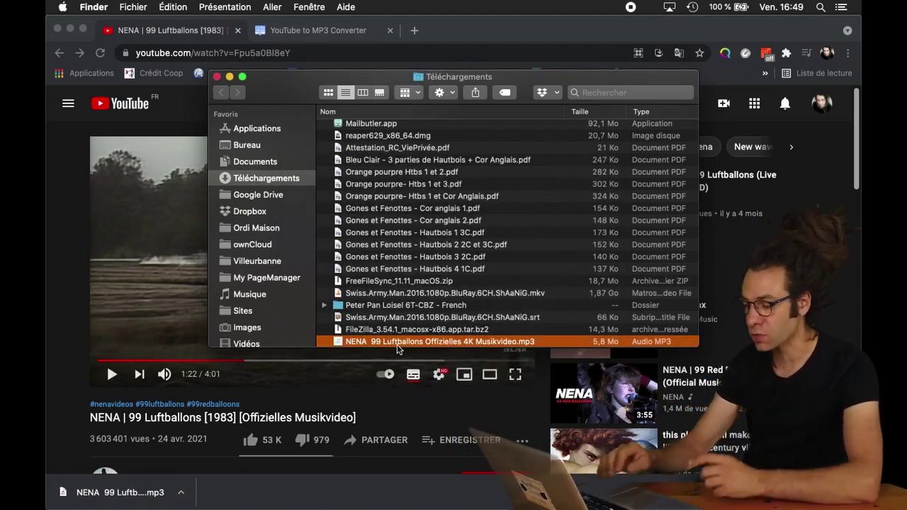
Open a second Finder window and look into Villeurbanne's 2020-2021 folder before displaying the Bureau folder.
key("super+n")
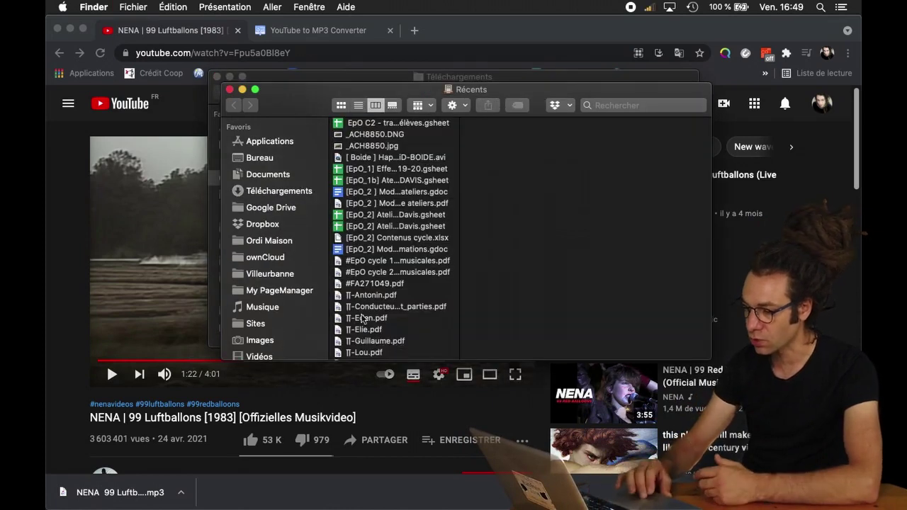
left_click(274, 177)
left_click(276, 274)
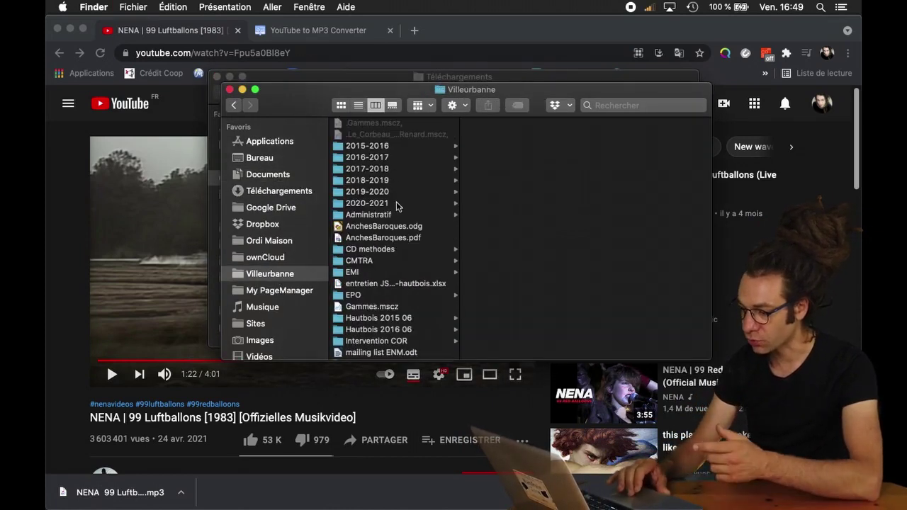
left_click(377, 204)
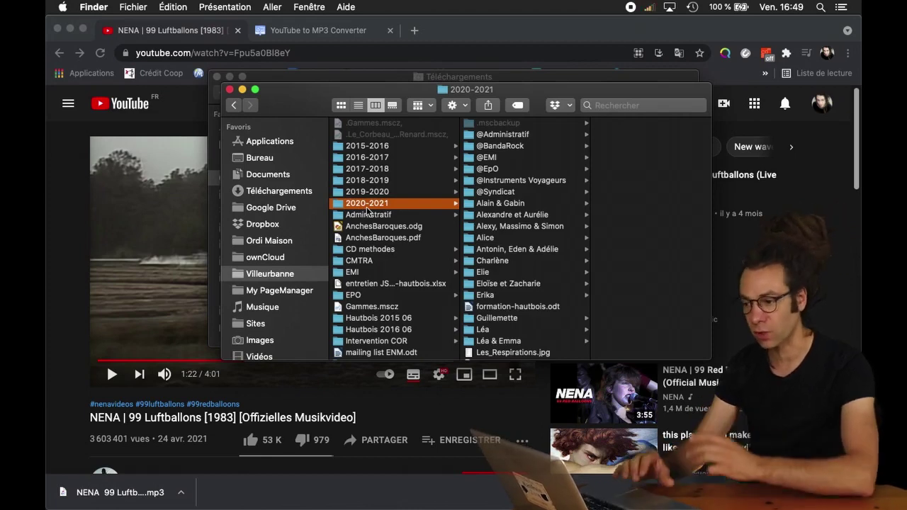
left_click(277, 157)
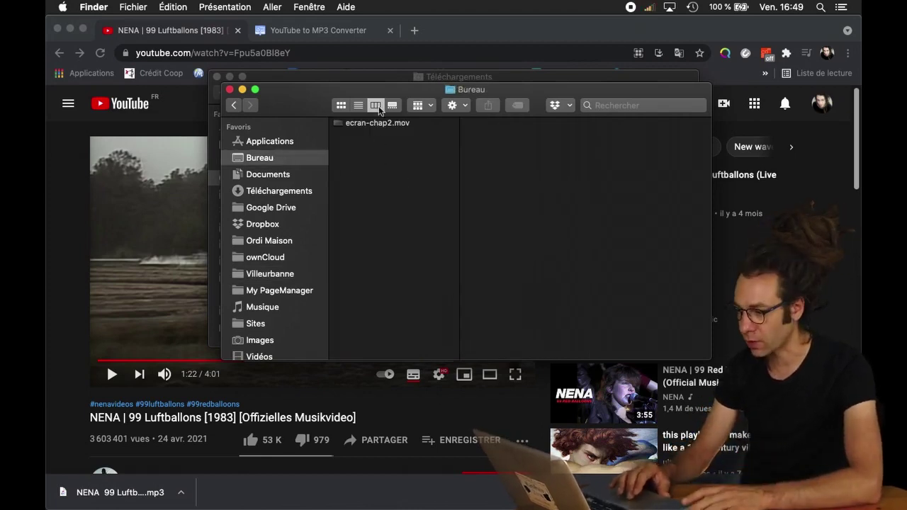
Move the NENA MP3 from the Téléchargements folder to the Bureau folder and open REAPER.
left_click_drag(376, 345, 627, 301)
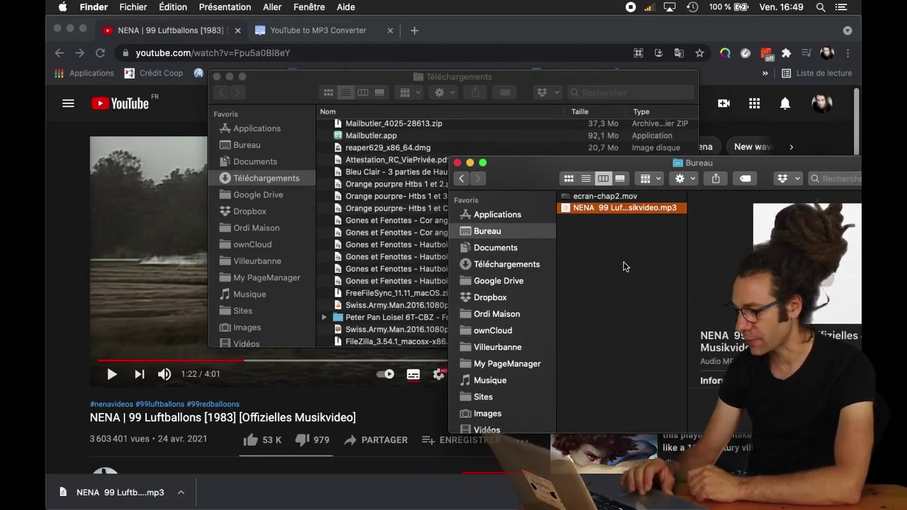
left_click(61, 419)
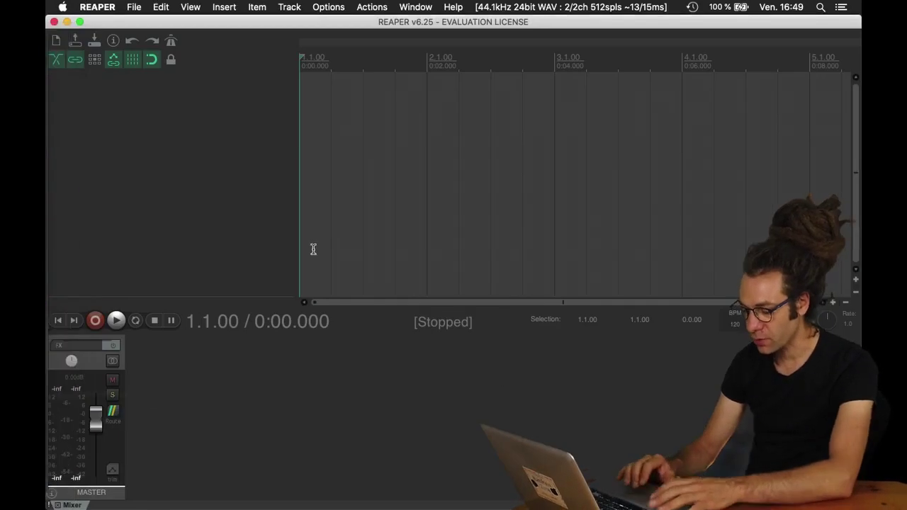
Close the Téléchargements window in Finder and import the NENA MP3 from Bureau into REAPER at the start of the timeline.
key("super+Tab")
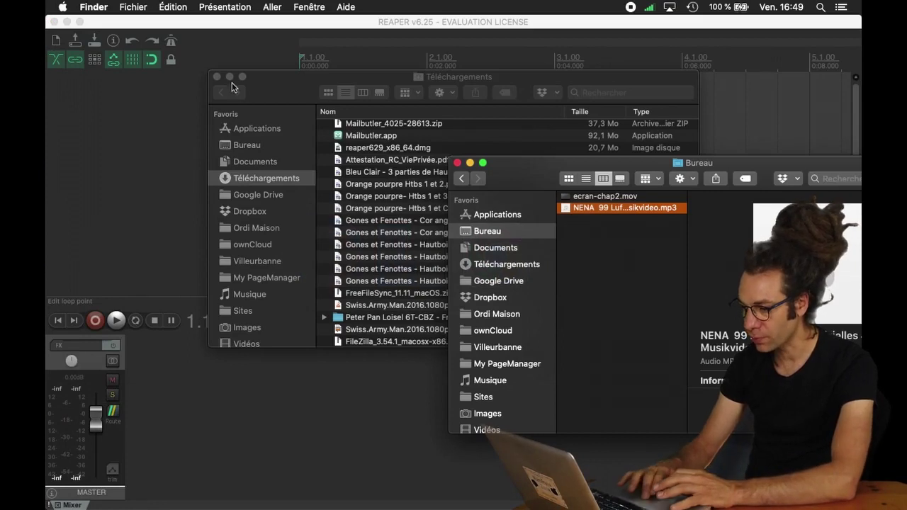
left_click(217, 77)
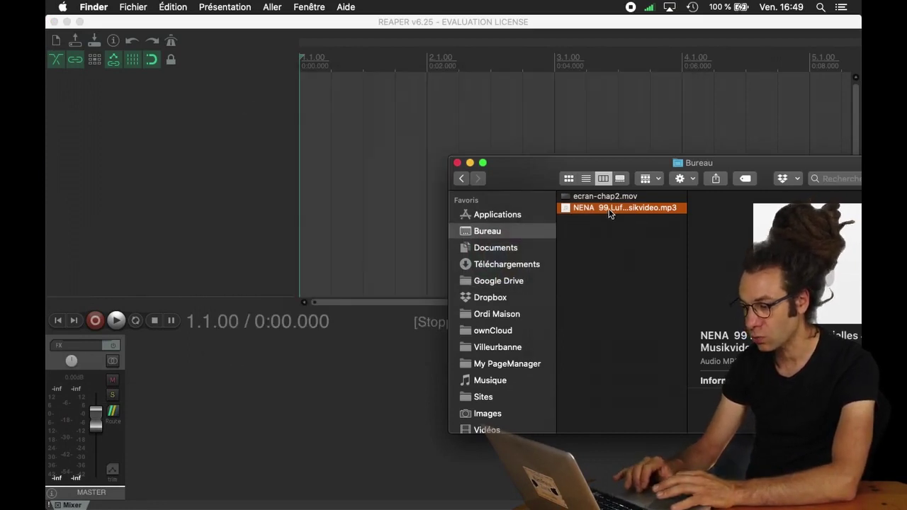
left_click(609, 212)
left_click_drag(609, 213, 305, 108)
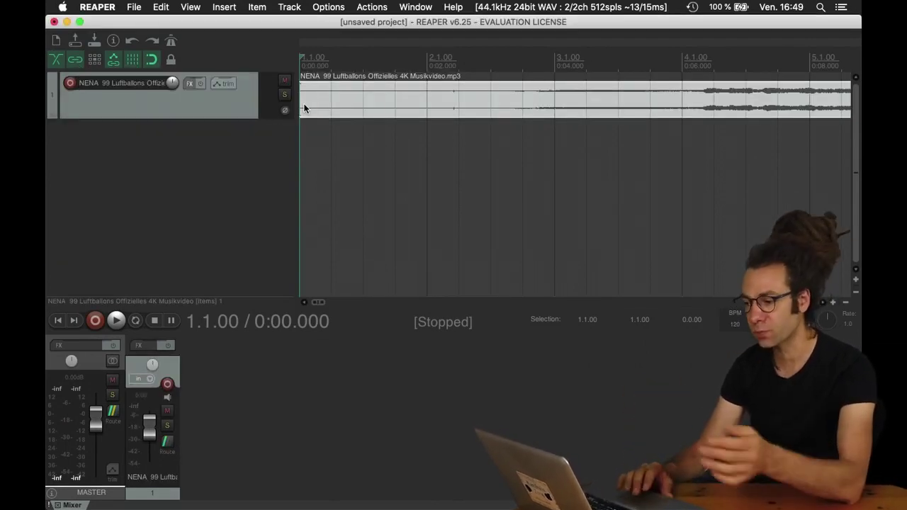
Enlarge the NENA track's height to about three times its size and look along the song's waveform.
scroll(457, 176, "down", 10)
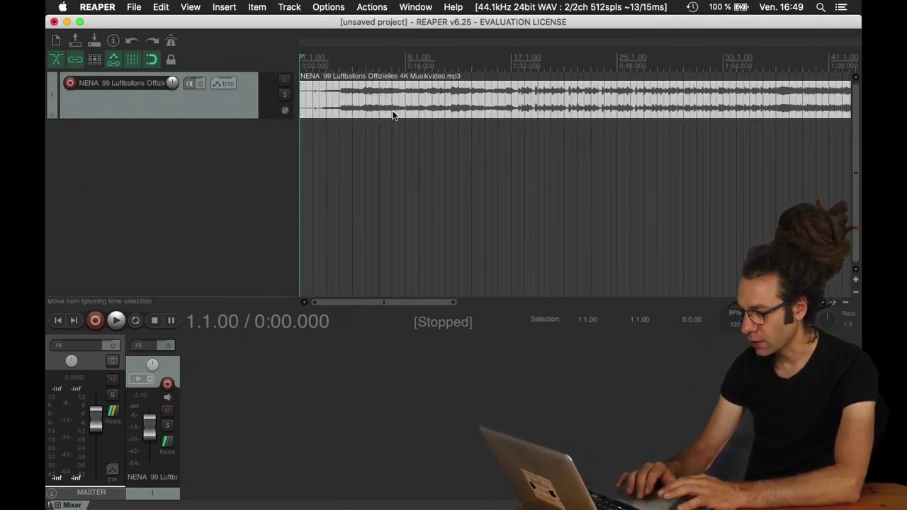
left_click(431, 112)
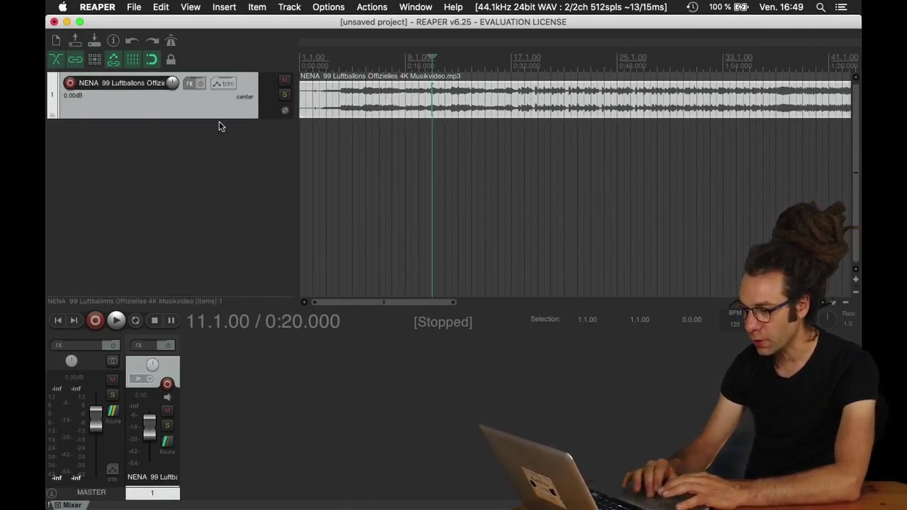
left_click_drag(217, 118, 217, 220)
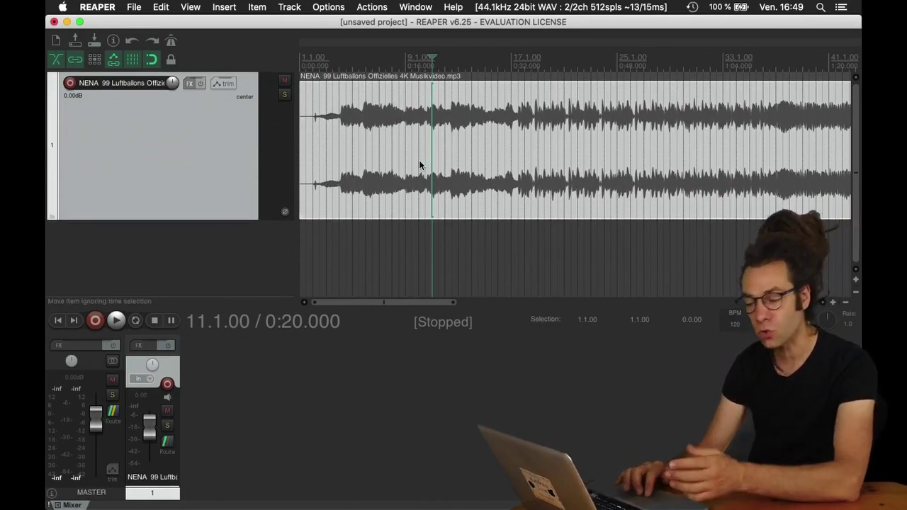
scroll(420, 165, "right", 15)
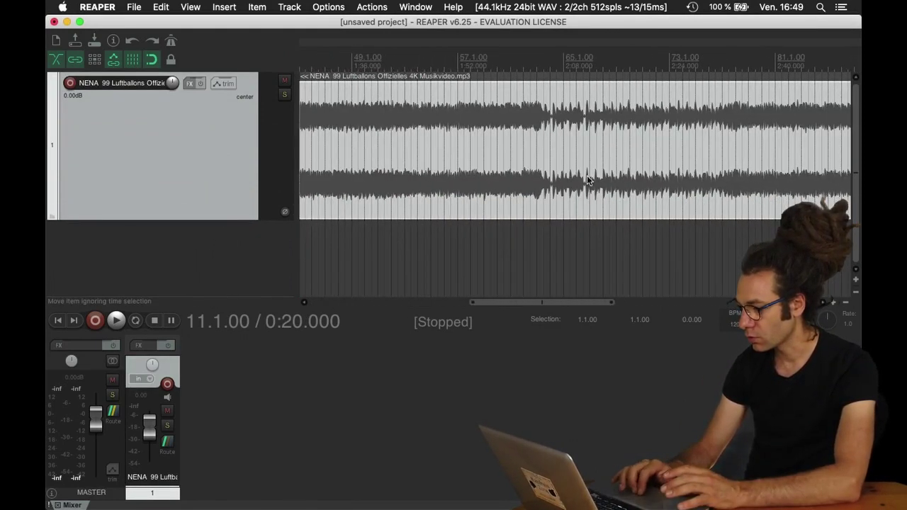
scroll(592, 175, "down", 5)
scroll(592, 175, "up", 5)
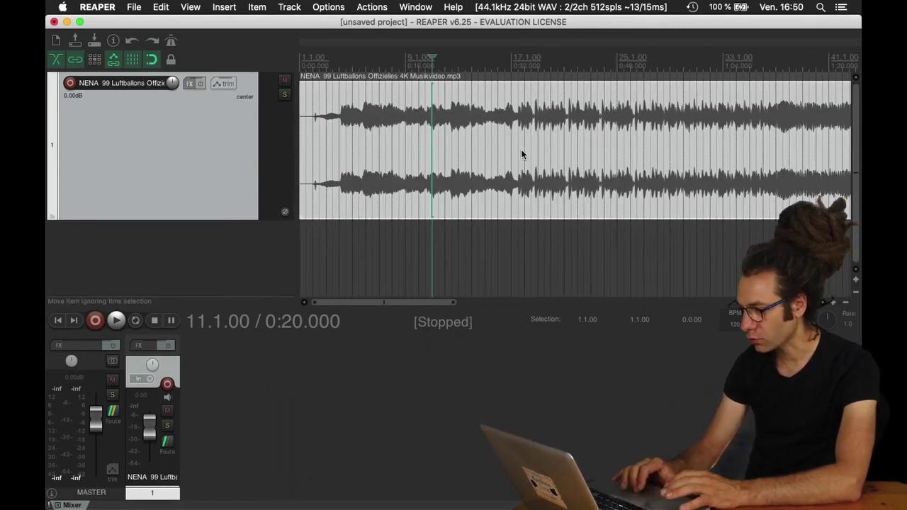
Play a short passage of the NENA track from 18.3.00 (0:35.000) and stop playback.
left_click(534, 147)
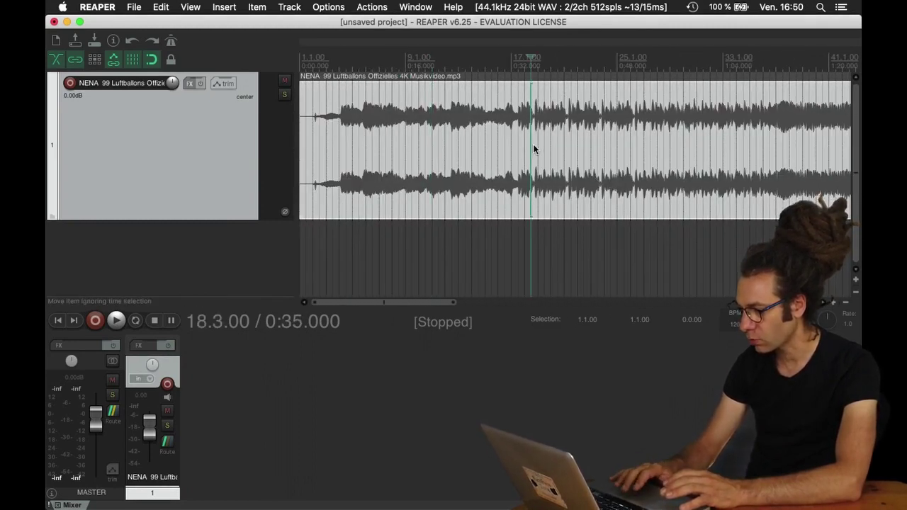
key("space")
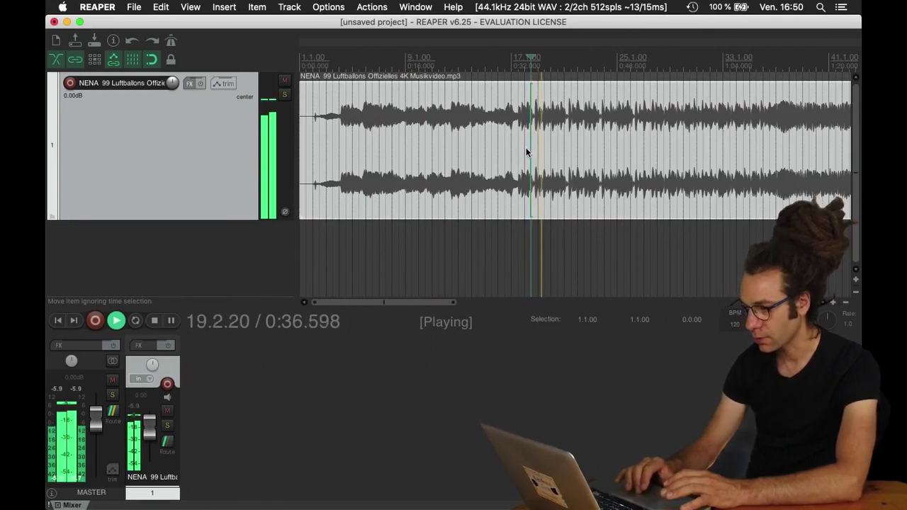
key("space")
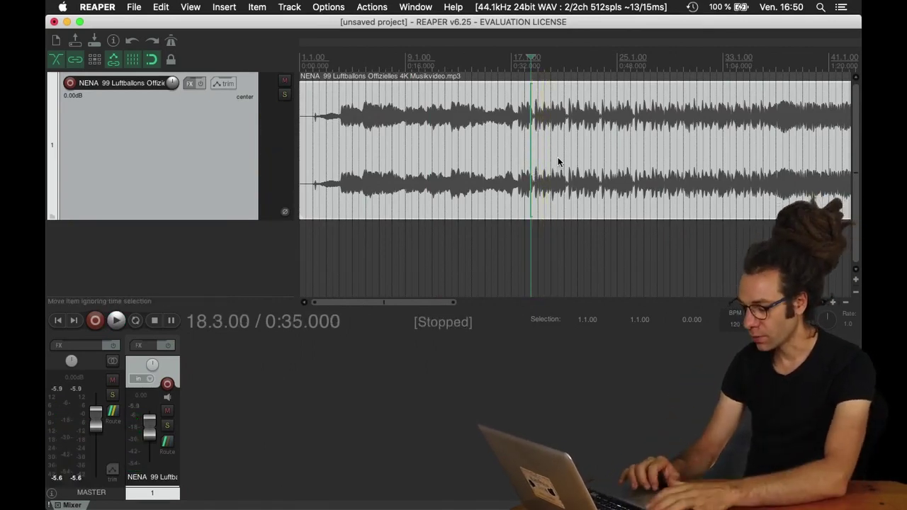
Place the edit cursor at 17.3.00 (0:33.000), play the passage, raise the computer's volume and listen to it again.
scroll(558, 160, "up", 5)
scroll(558, 159, "up", 2)
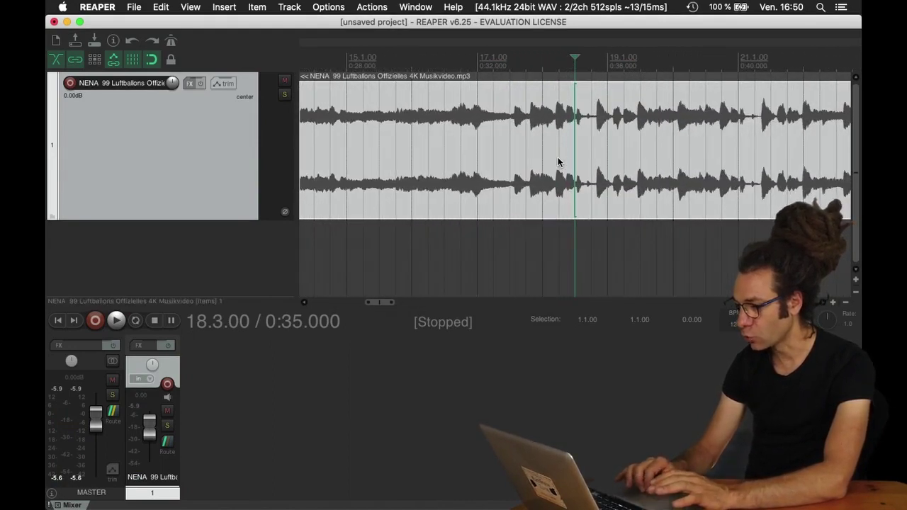
left_click(498, 158)
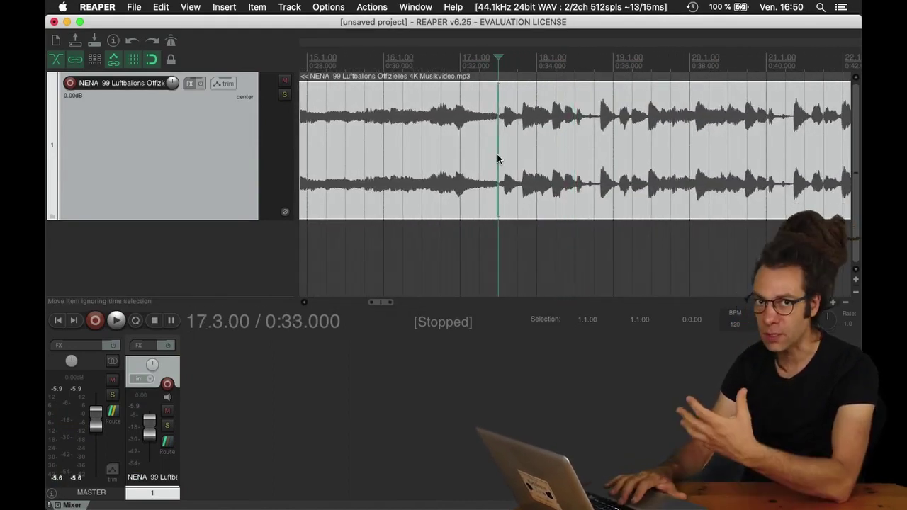
key("space")
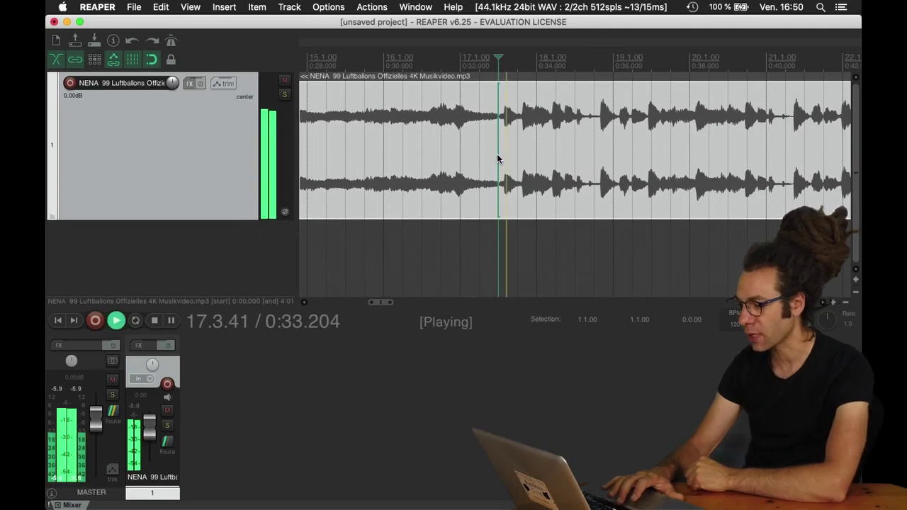
key("space")
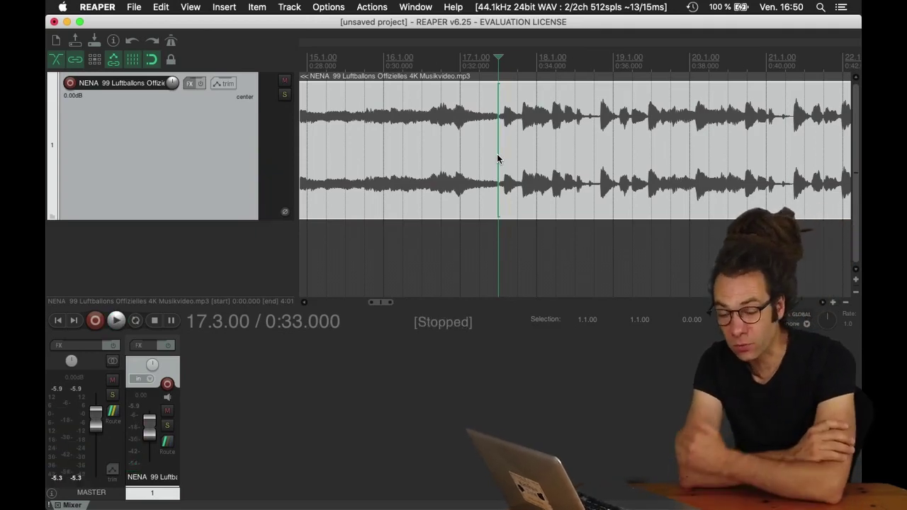
key("XF86AudioRaiseVolume")
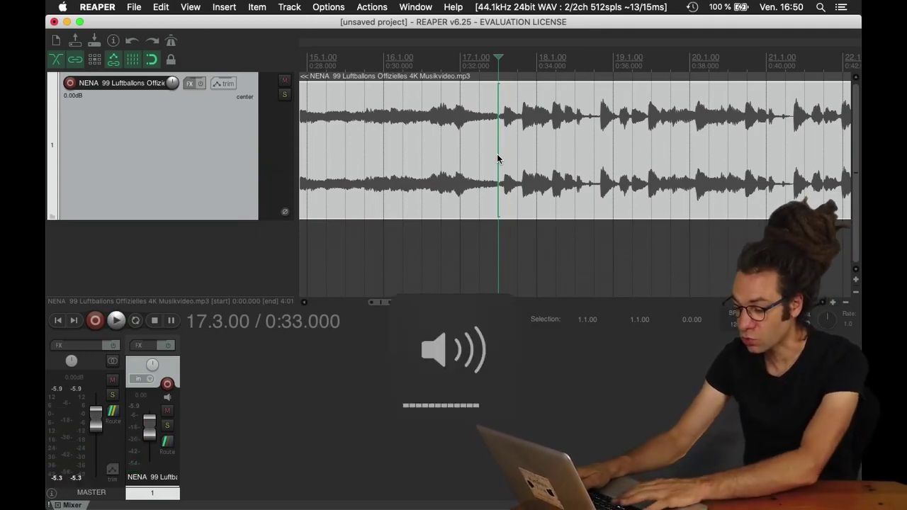
key("space")
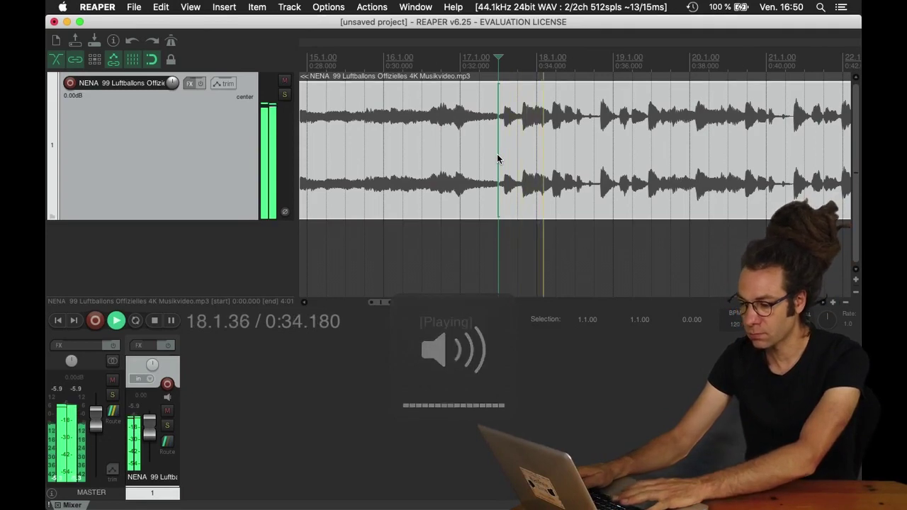
key("space")
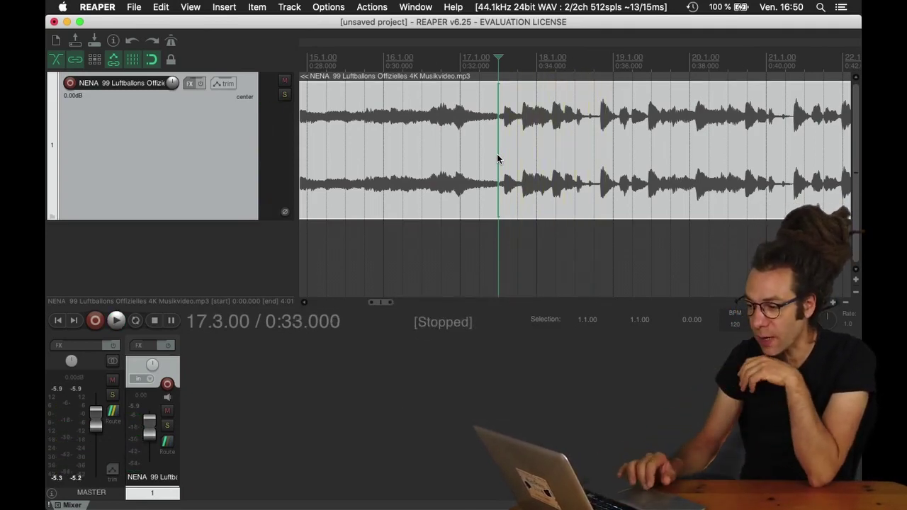
Open REAPER's audio device preferences and check which audio devices are available.
left_click(328, 6)
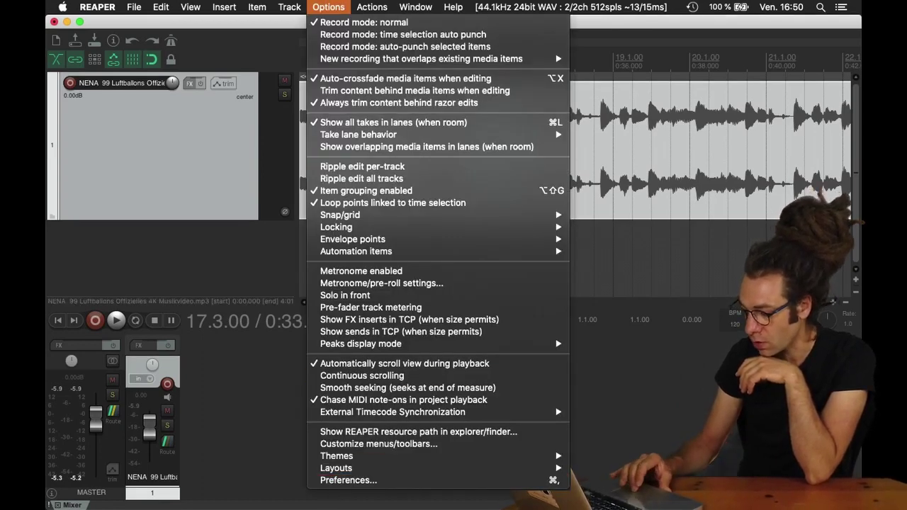
left_click(467, 482)
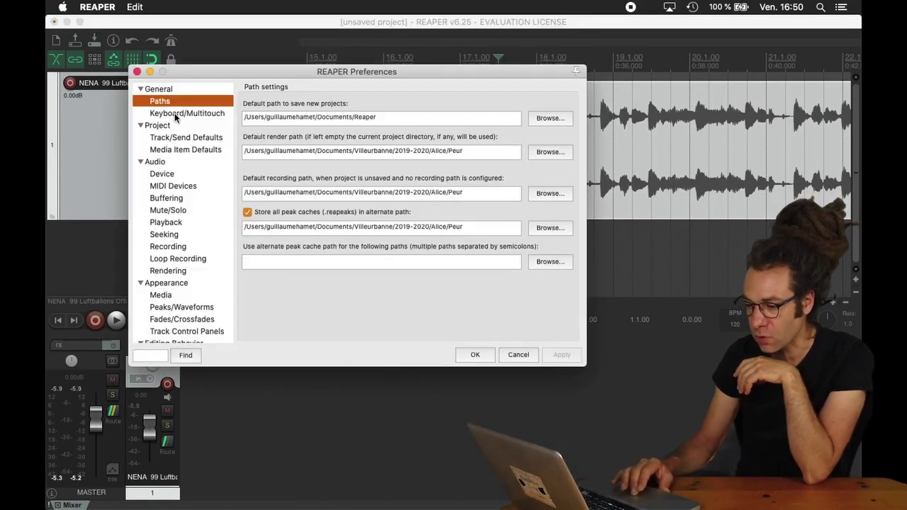
left_click(167, 173)
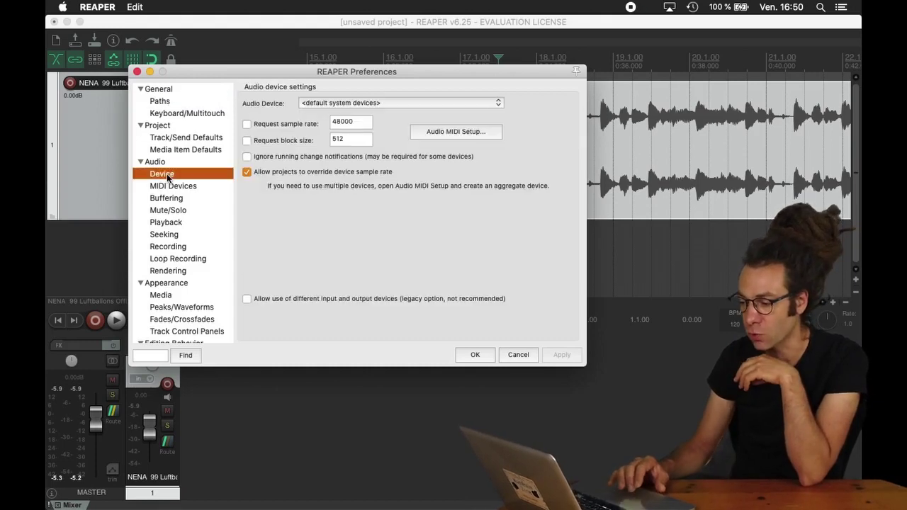
left_click(348, 105)
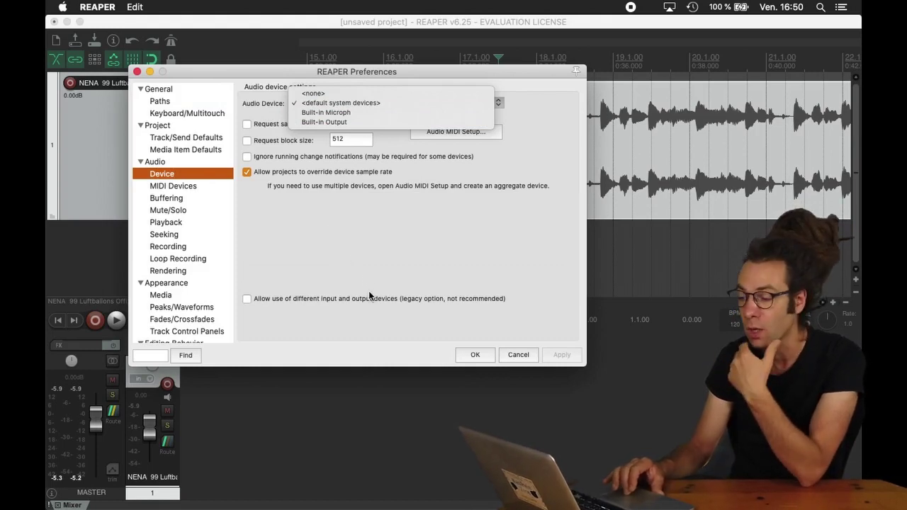
left_click(410, 239)
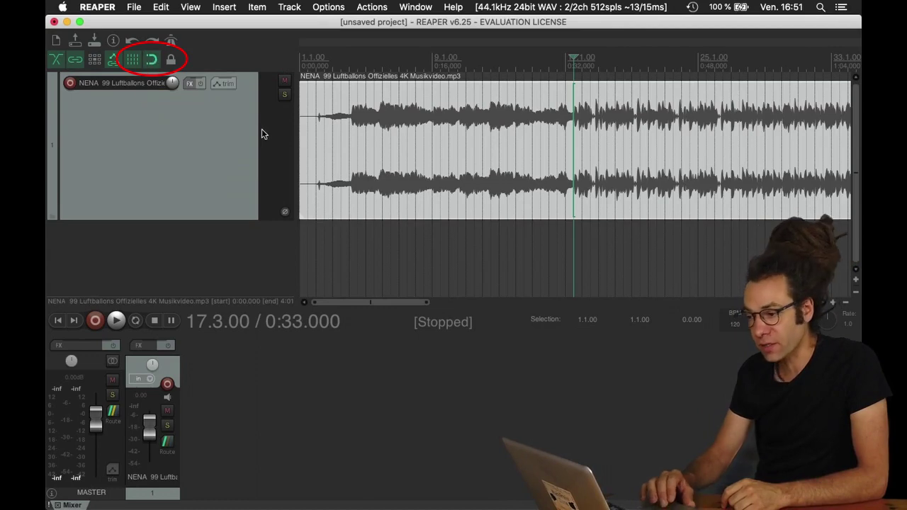
Move the NENA audio item along the grid to 9.1.00, place the edit cursor at 17.1.00 and shift the item to start at 0:18.000.
left_click_drag(370, 148, 512, 165)
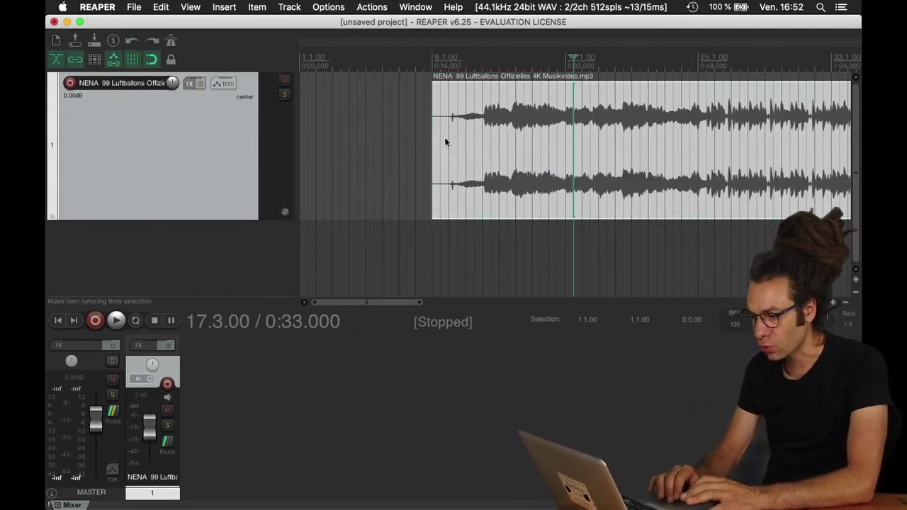
scroll(460, 170, "up", 5)
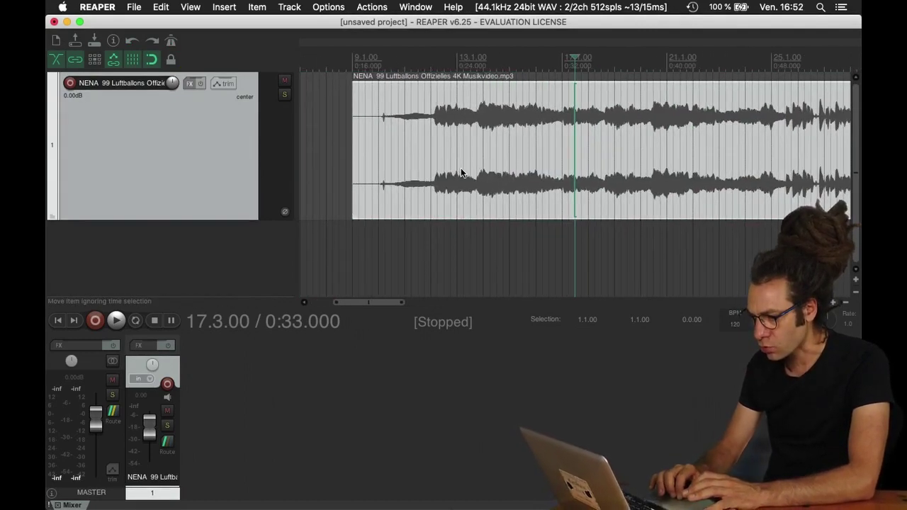
scroll(461, 172, "up", 5)
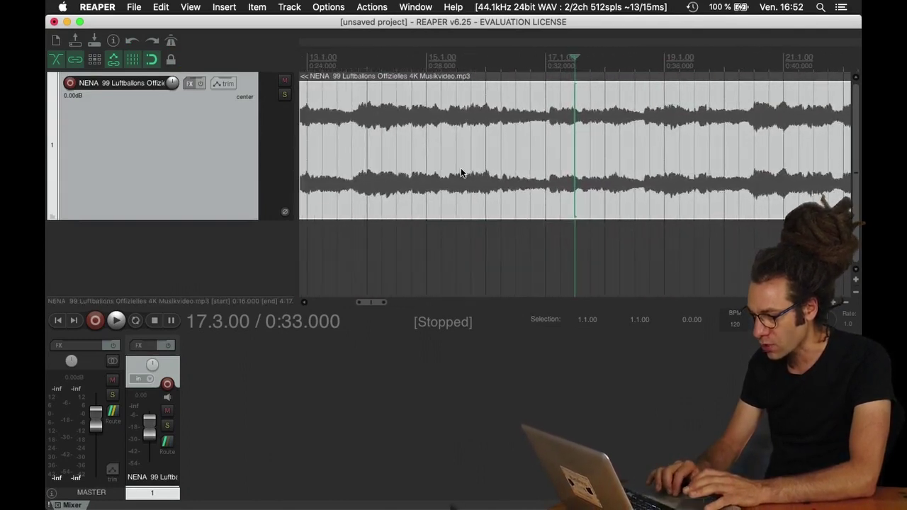
scroll(461, 172, "up", 3)
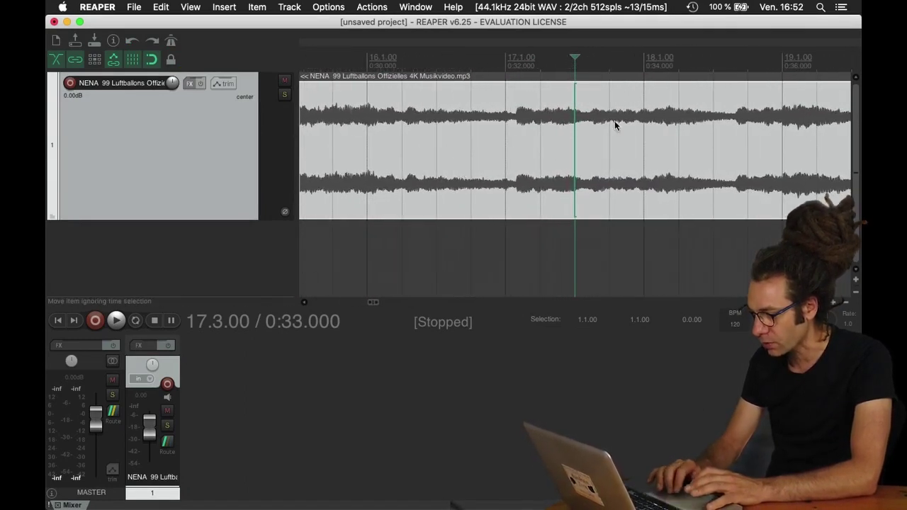
scroll(563, 148, "up", 1)
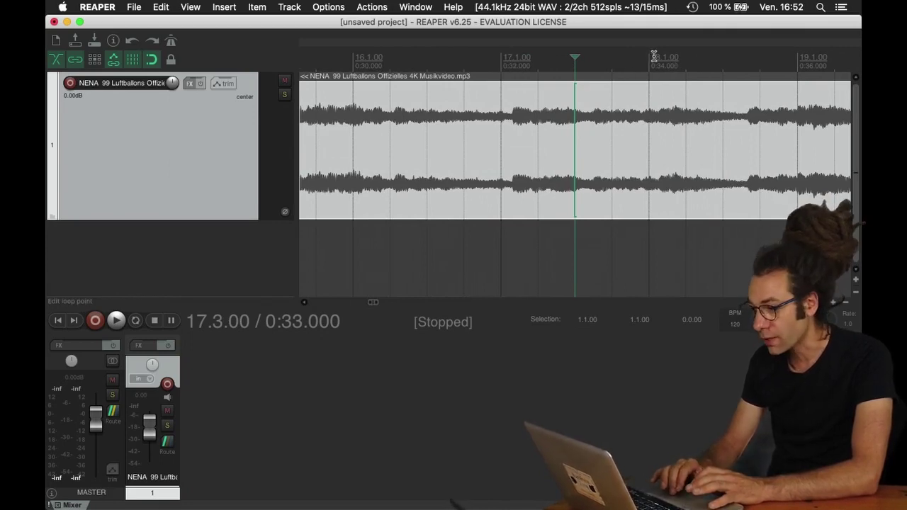
left_click(645, 131)
left_click(501, 143)
left_click_drag(523, 153, 699, 92)
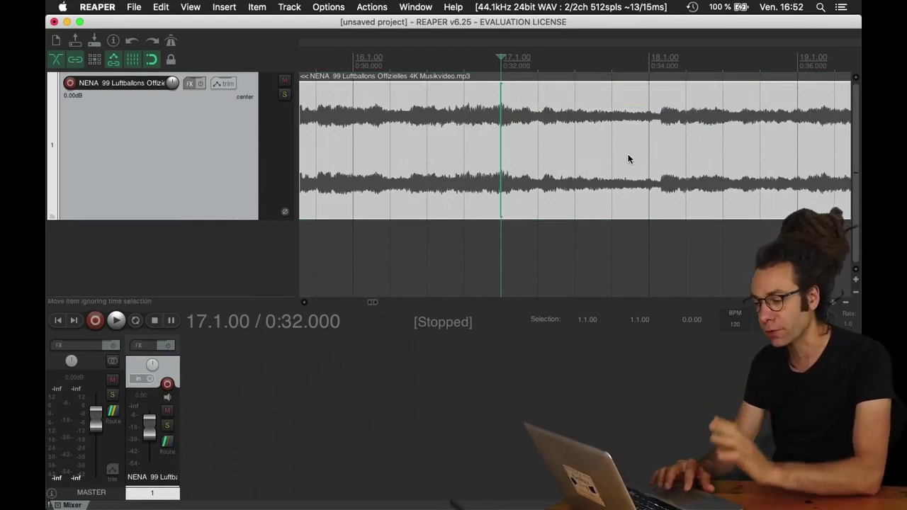
Place the edit cursor near the beginning of the audio item at 12.1.00 (0:22.000) and start playback.
scroll(628, 154, "down", 6)
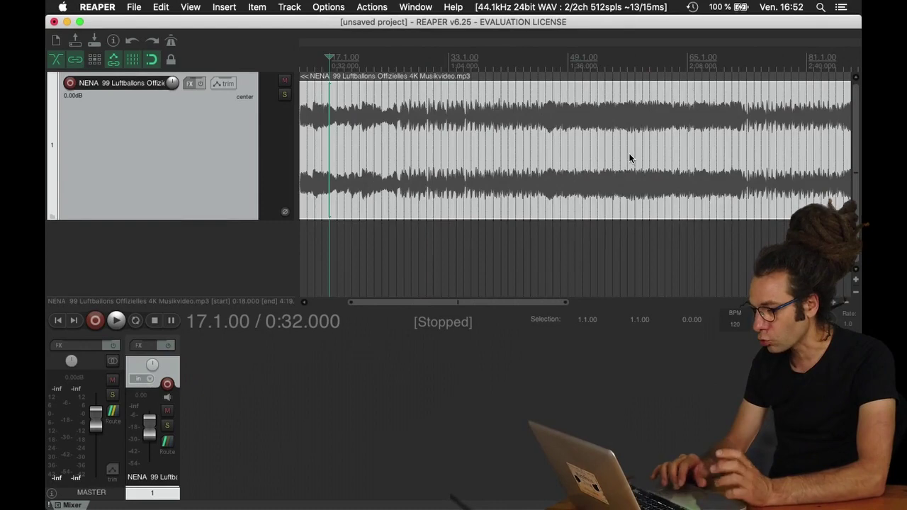
left_click(463, 144)
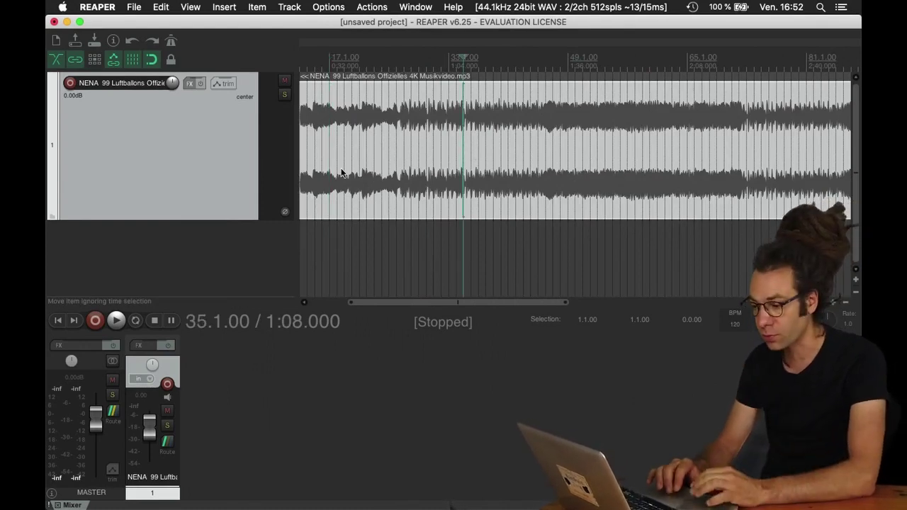
scroll(341, 173, "right", 3)
scroll(341, 173, "left", 7)
left_click(382, 137)
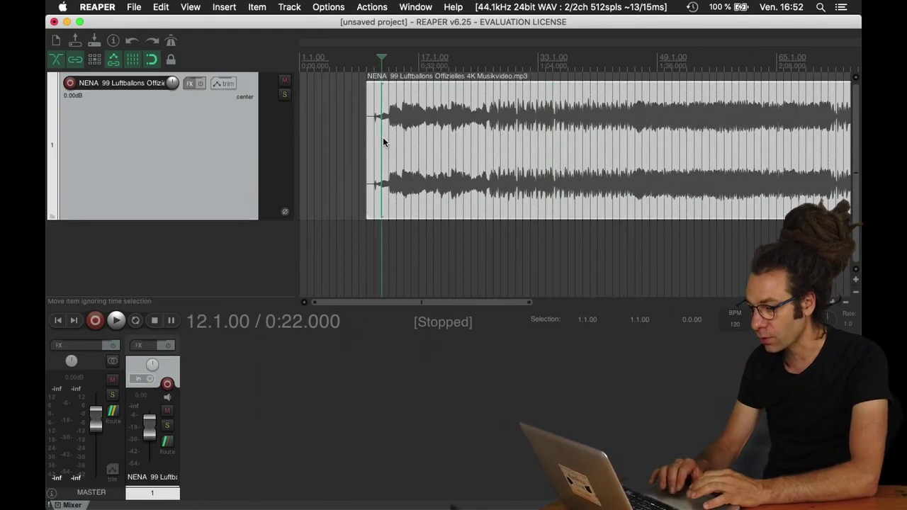
key("space")
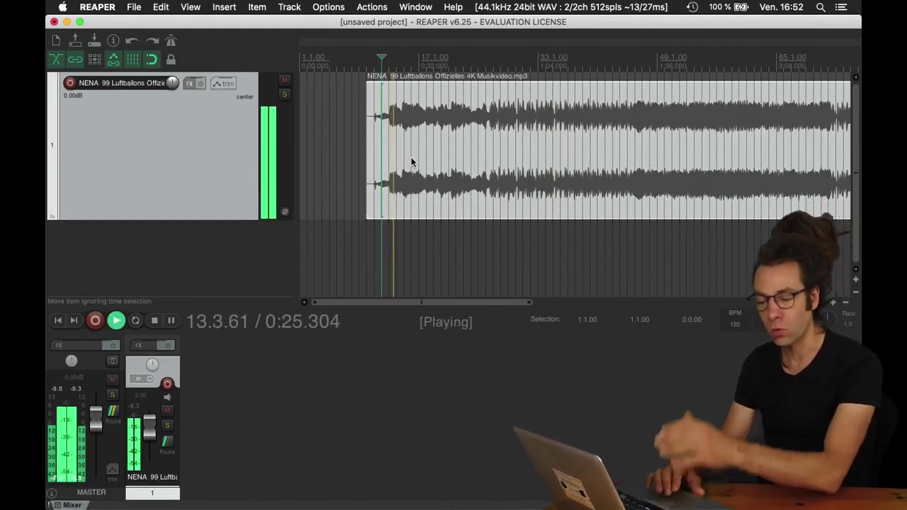
Stop playback, place the edit cursor at 26.3.00 (0:51.000) in the NENA item and listen to the passage twice.
key("space")
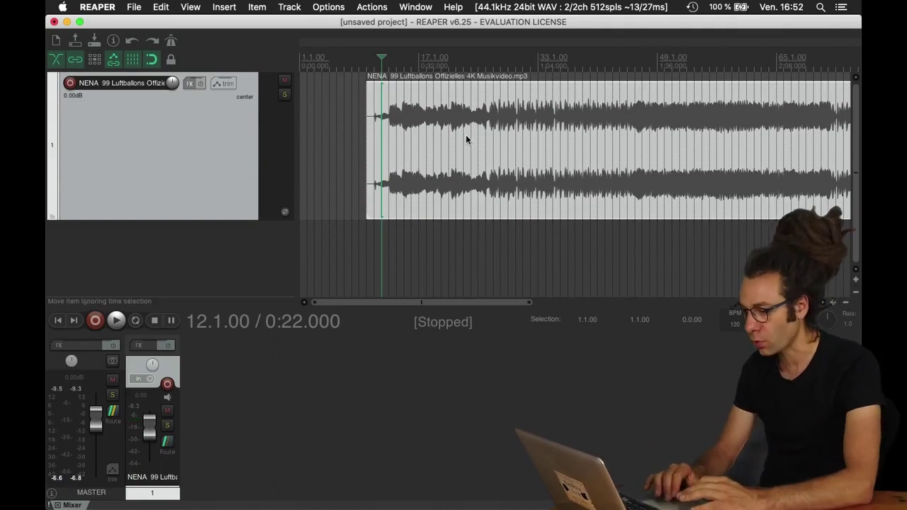
left_click(489, 149)
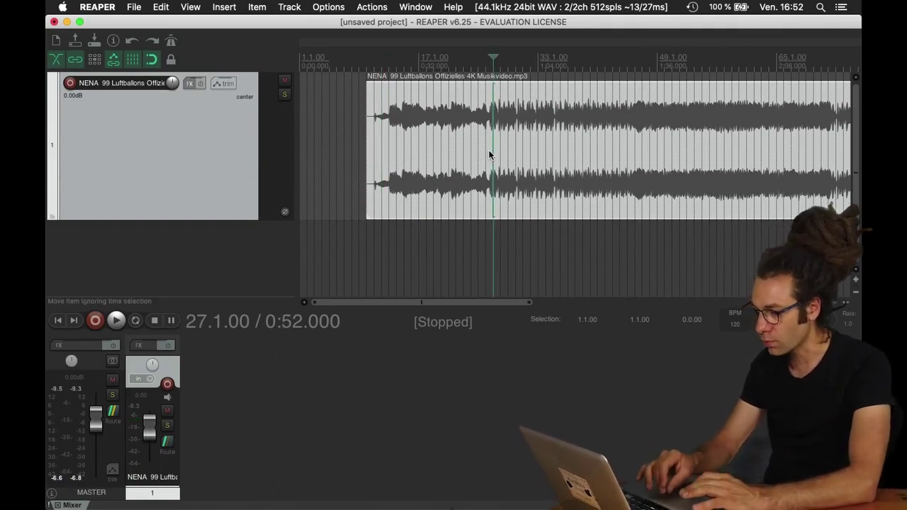
scroll(489, 150, "up", 3)
scroll(488, 150, "up", 10)
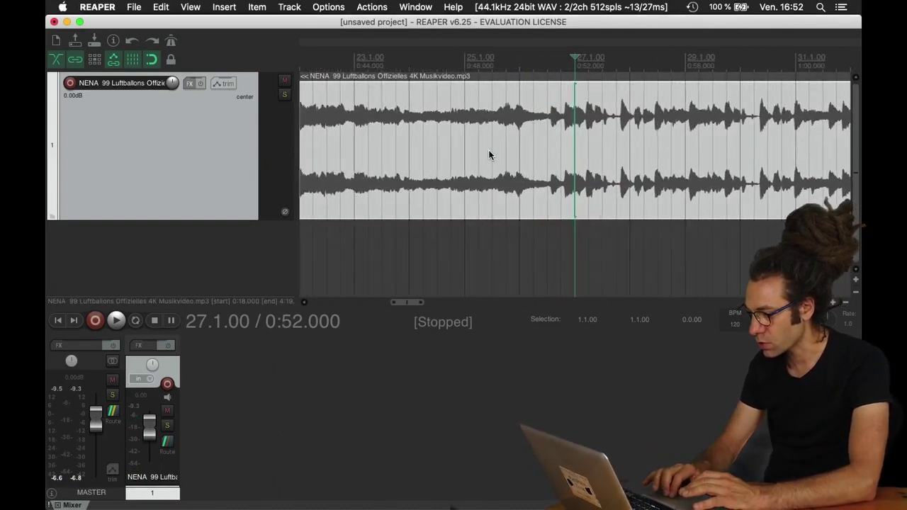
scroll(488, 154, "up", 2)
left_click(446, 149)
key("space")
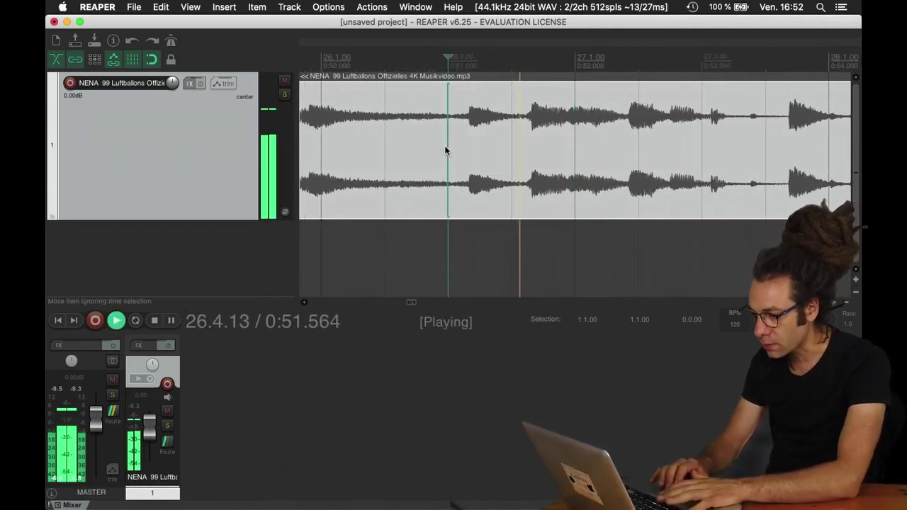
key("space")
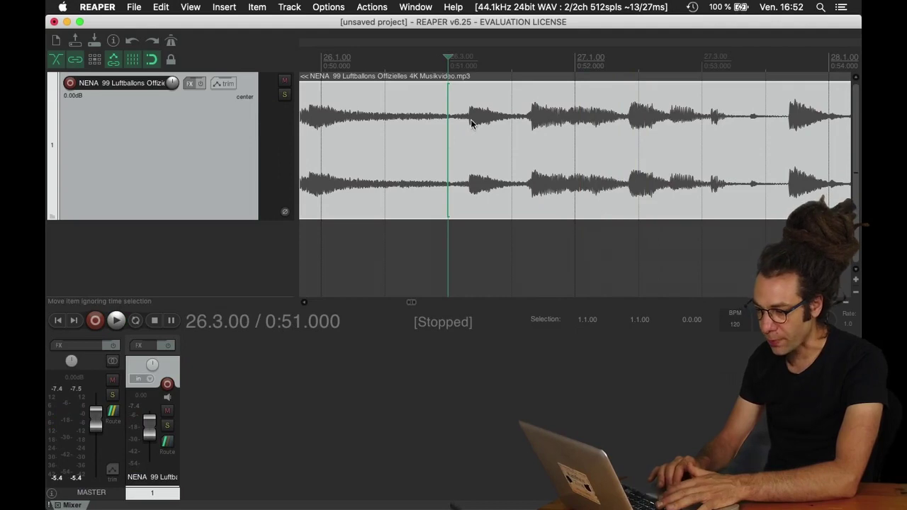
key("space")
key("space")
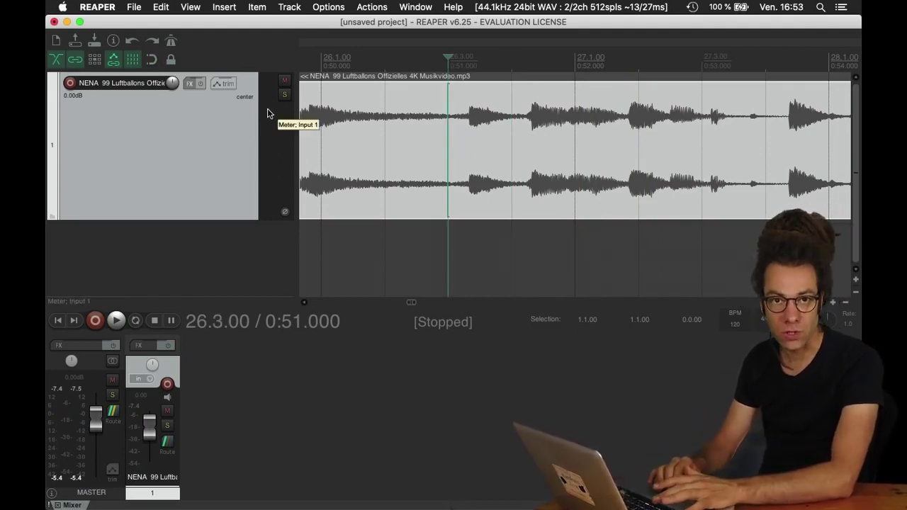
Turn off snapping, audition from just before the attack at 26.3.31 (0:51.154) and split the NENA item there.
left_click(466, 190)
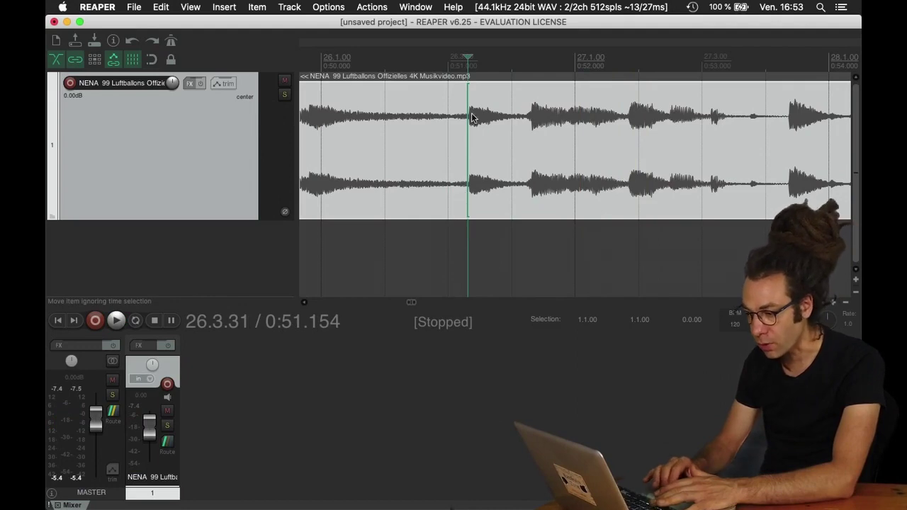
key("space")
key("space")
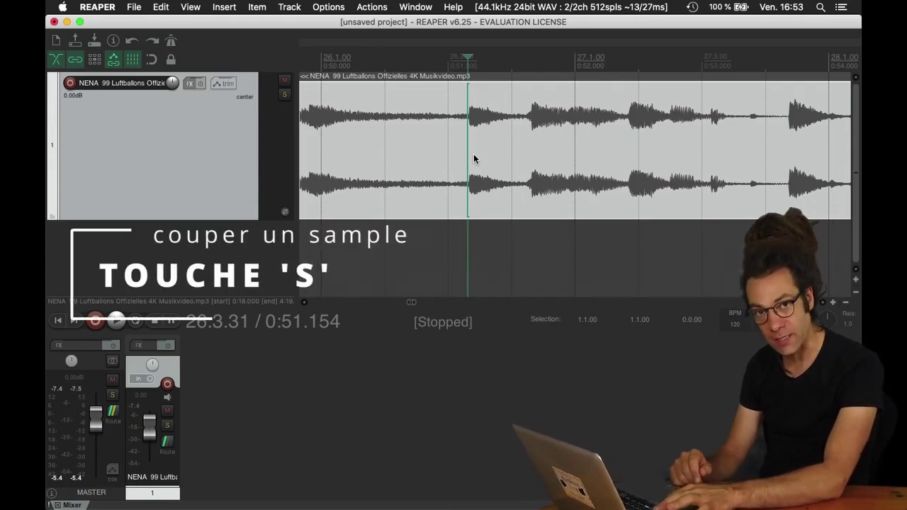
key("s")
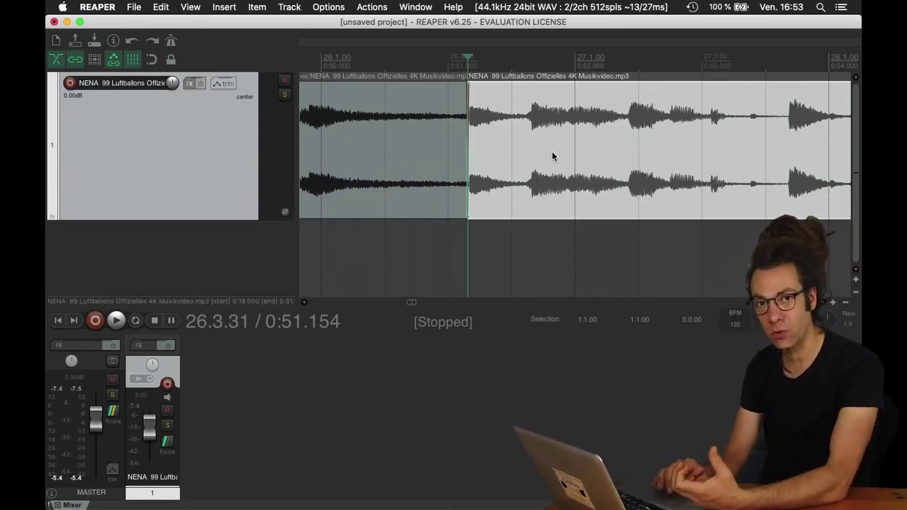
Delete the part before the split and move the remaining audio item earlier, to start at about 0:43.520.
left_click(422, 161)
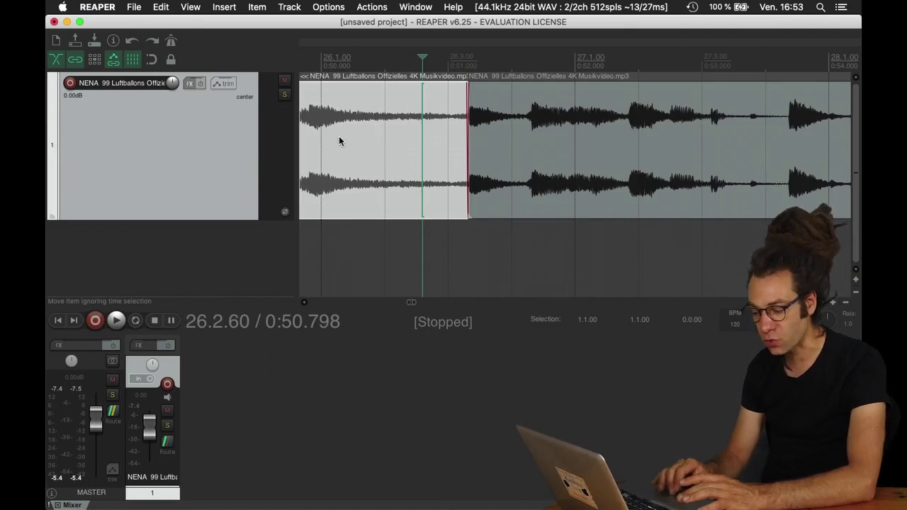
key("Delete")
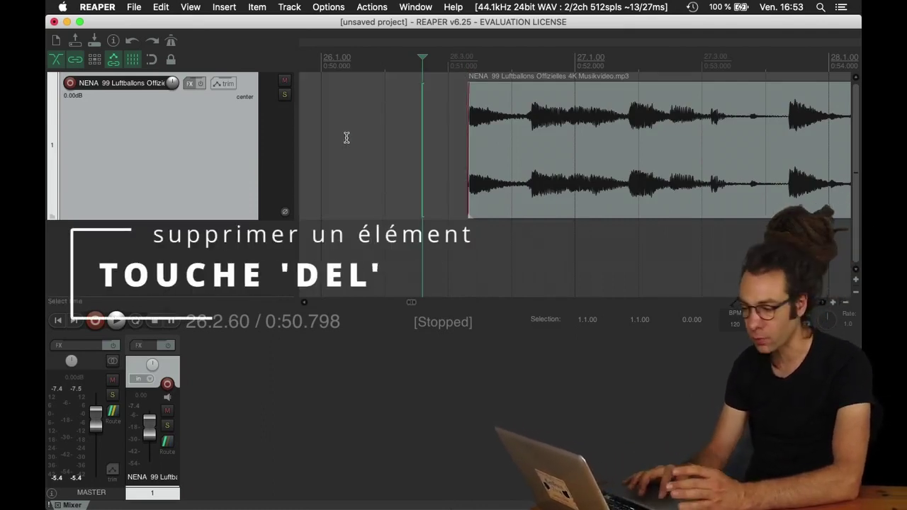
scroll(339, 135, "down", 4)
left_click_drag(648, 151, 358, 184)
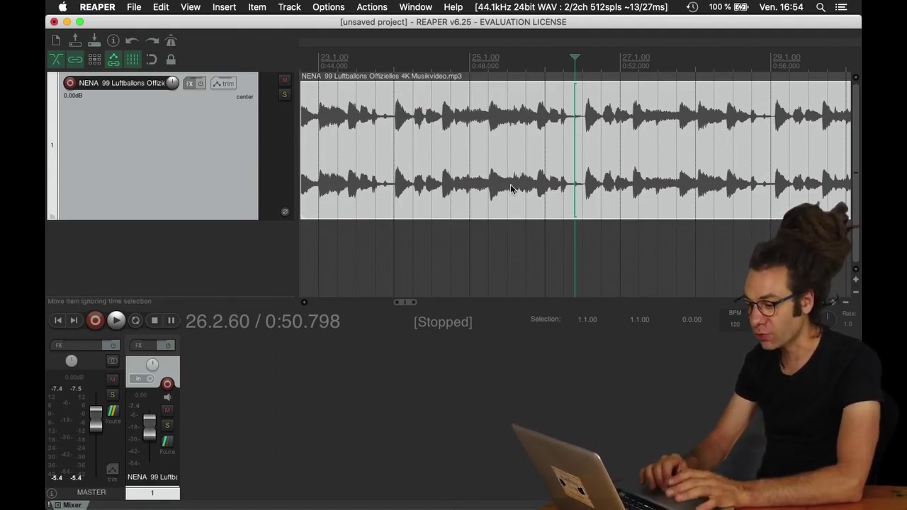
Shift the audio item slightly later to line up its short attack with the 26.2.00 grid line, and deselect it.
key("equal")
key("equal")
key("equal")
key("equal")
key("equal")
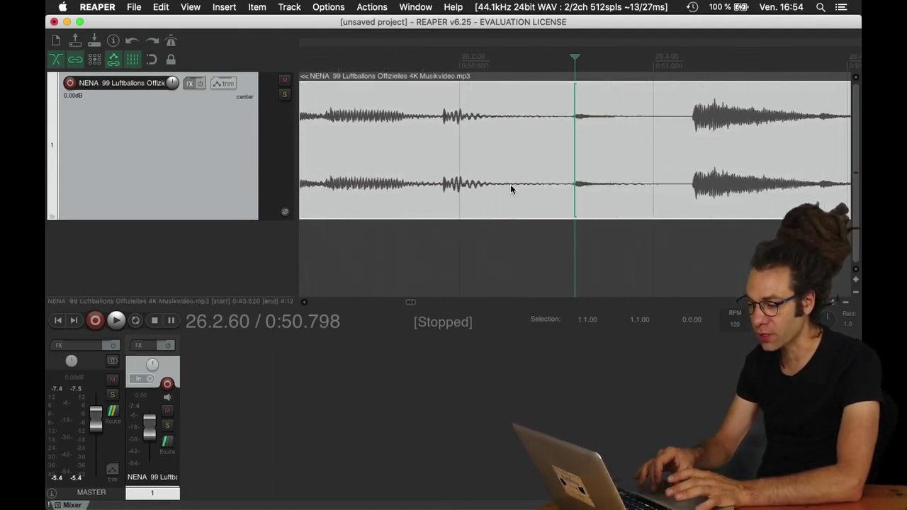
left_click_drag(428, 141, 454, 180)
left_click(445, 248)
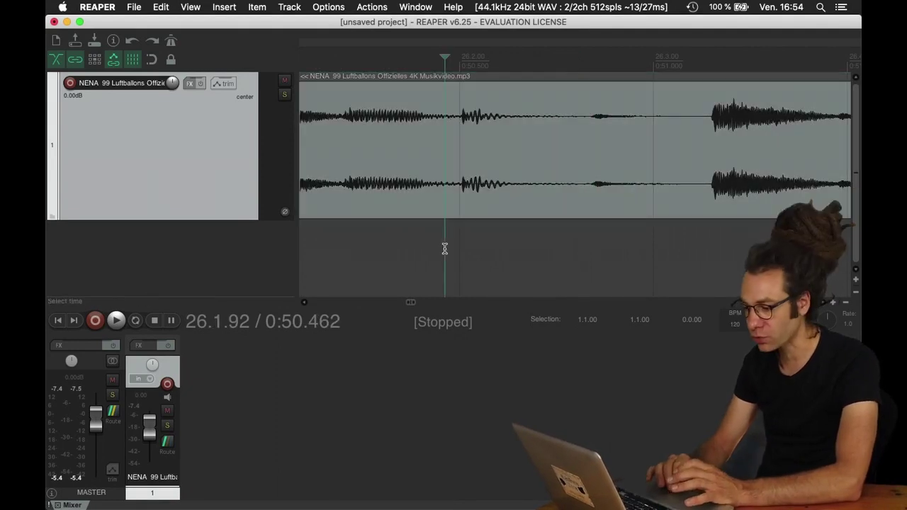
Isolate a short sample by splitting the item at 26.2.01 (0:50.503) and 26.3.29 (0:51.144), and select it.
left_click(460, 154)
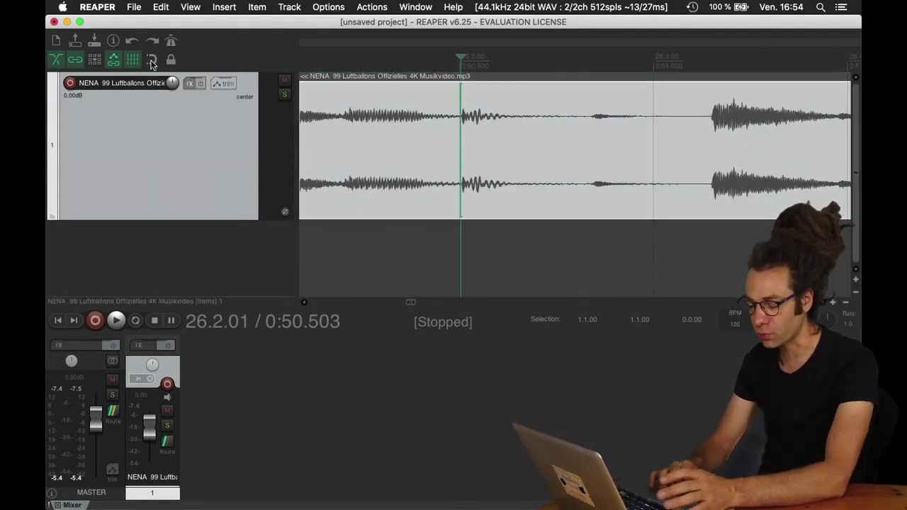
key("s")
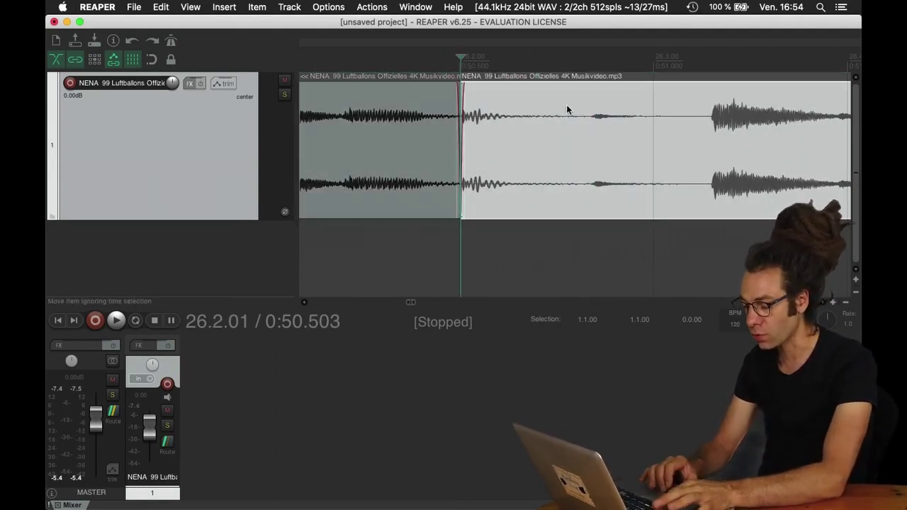
left_click(709, 155)
key("s")
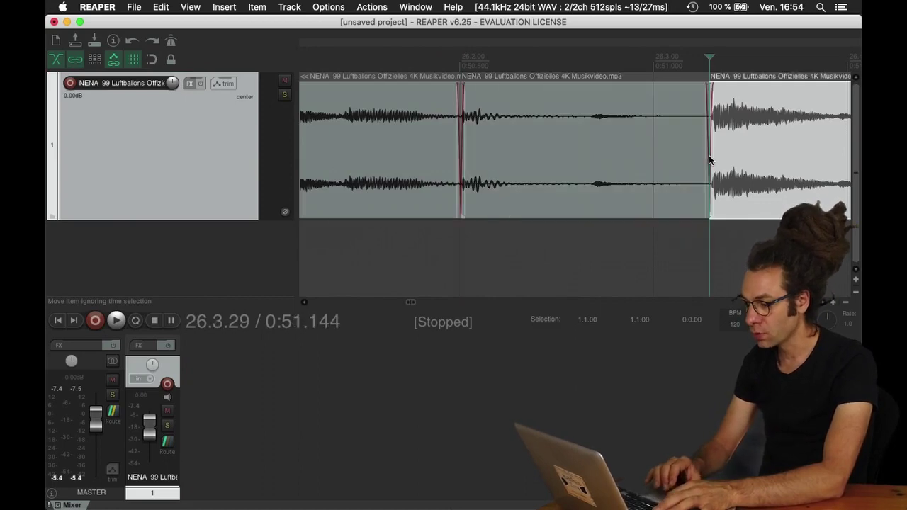
left_click(607, 146)
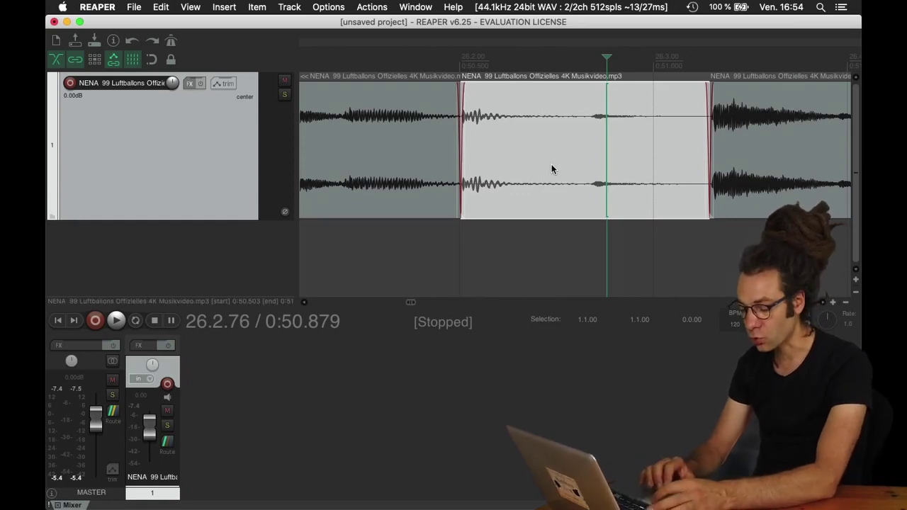
Copy the isolated sample and insert a new empty track below the NENA track.
scroll(473, 203, "down", 8)
scroll(473, 203, "down", 5)
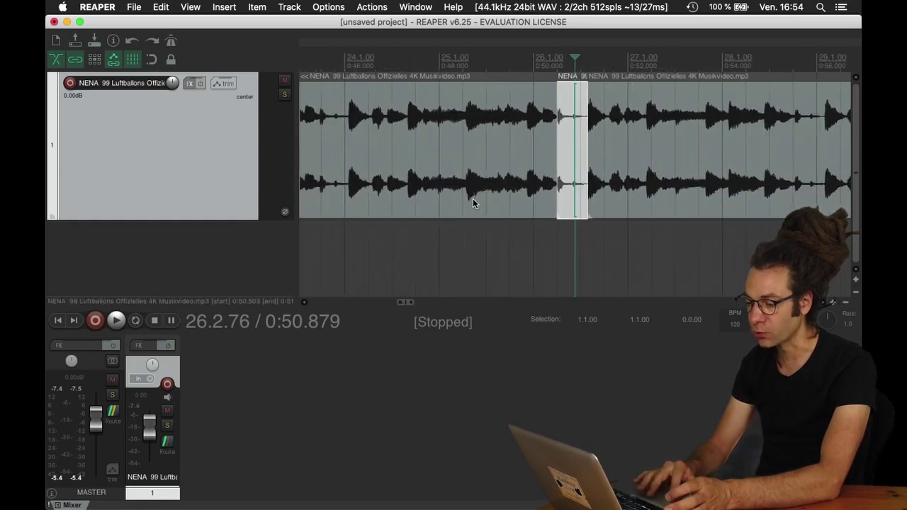
left_click(313, 253)
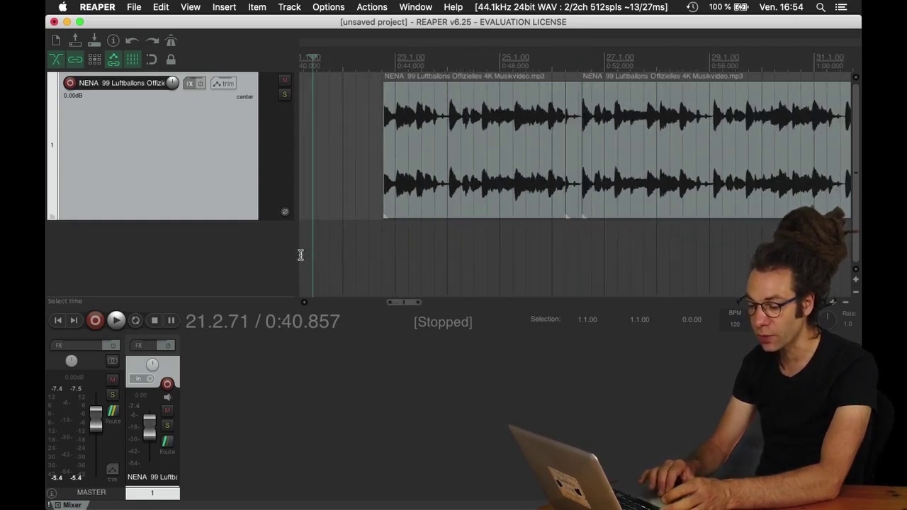
left_click(229, 242)
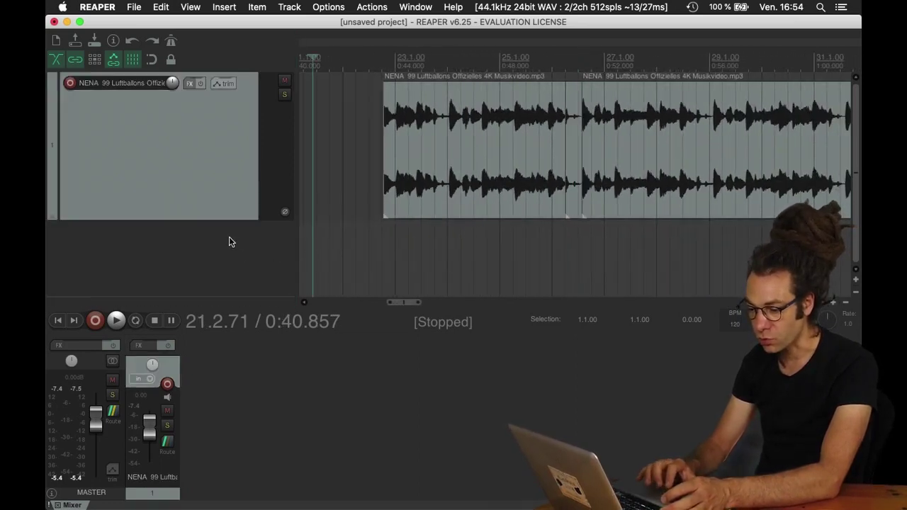
left_click(287, 9)
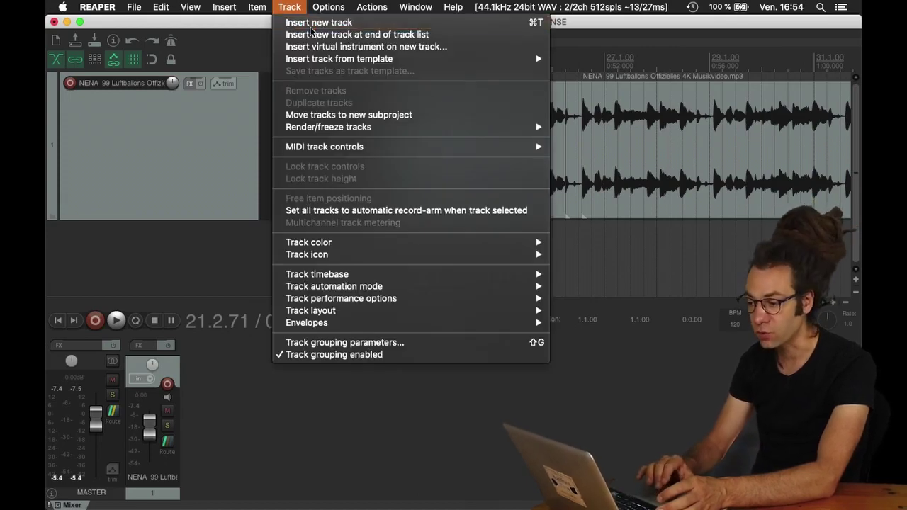
left_click(312, 22)
Paste six consecutive copies of the sample on track 2, starting at 0:40.443.
left_click(302, 248)
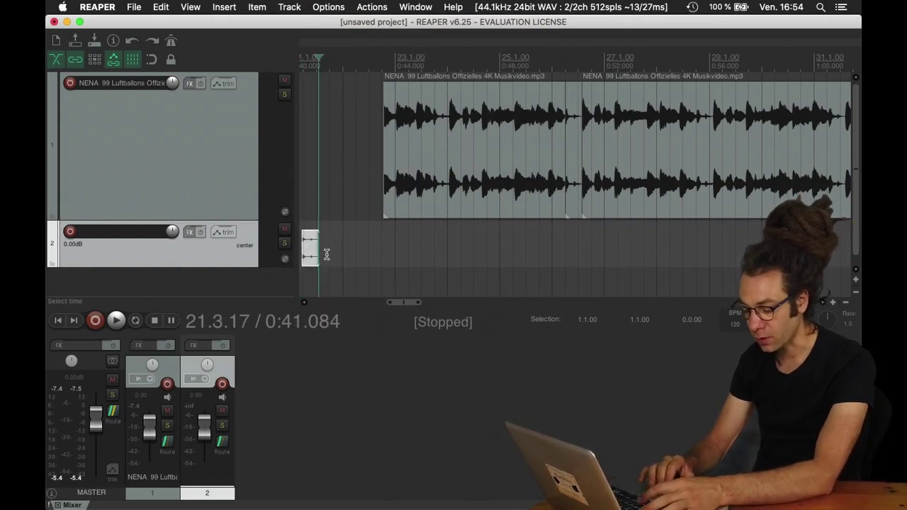
key("super+v")
key("super+v")
key("super+v")
key("super+v")
key("super+v")
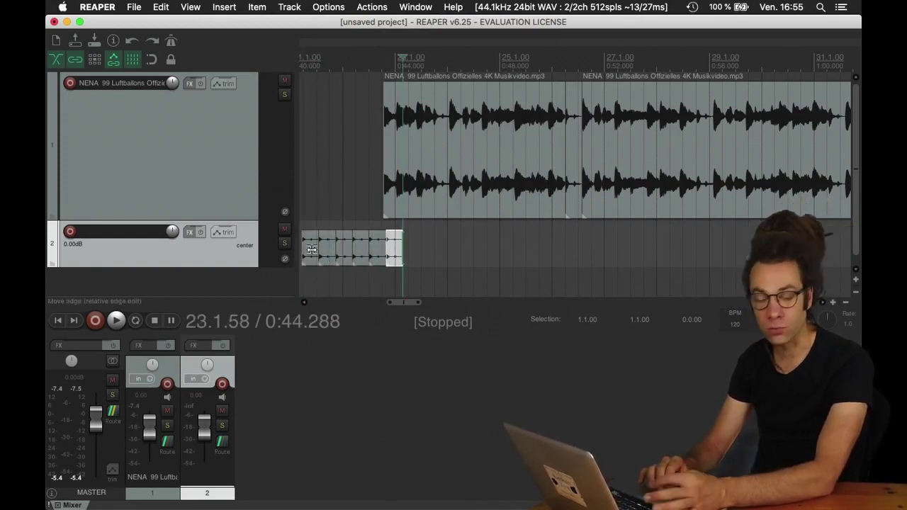
Play the row of repeated samples on track 2 from its start and stop playback.
left_click(303, 240)
key("space")
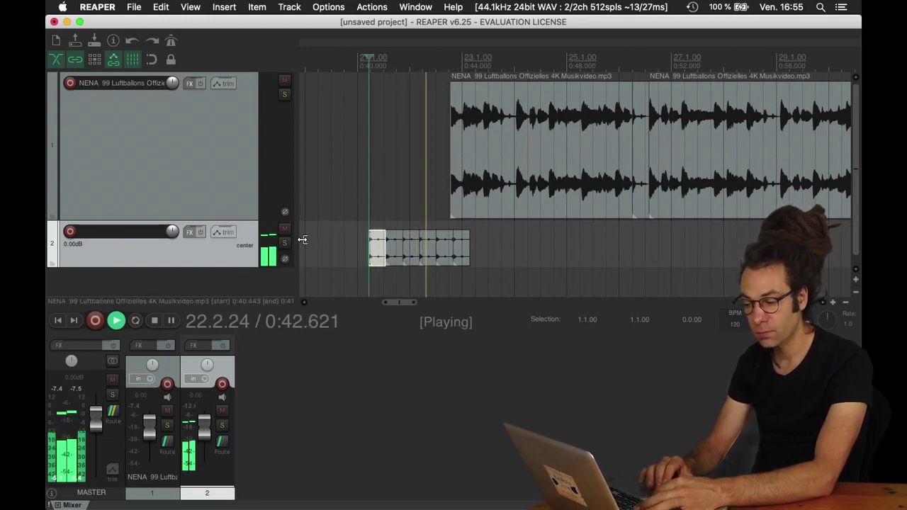
key("space")
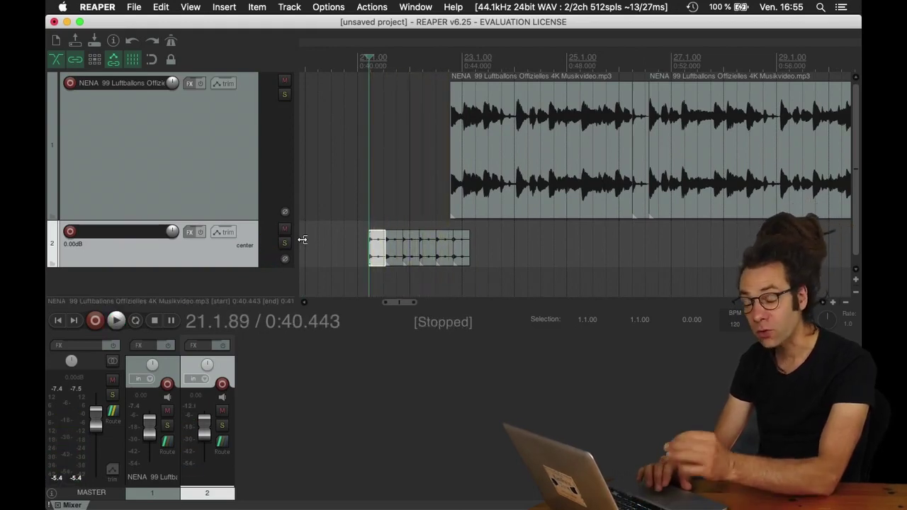
Isolate a second sample about 0.56 s long by splitting the last NENA item at 27.2.93 (0:52.965) and again after it.
left_click(685, 151)
left_click(696, 156, "shift")
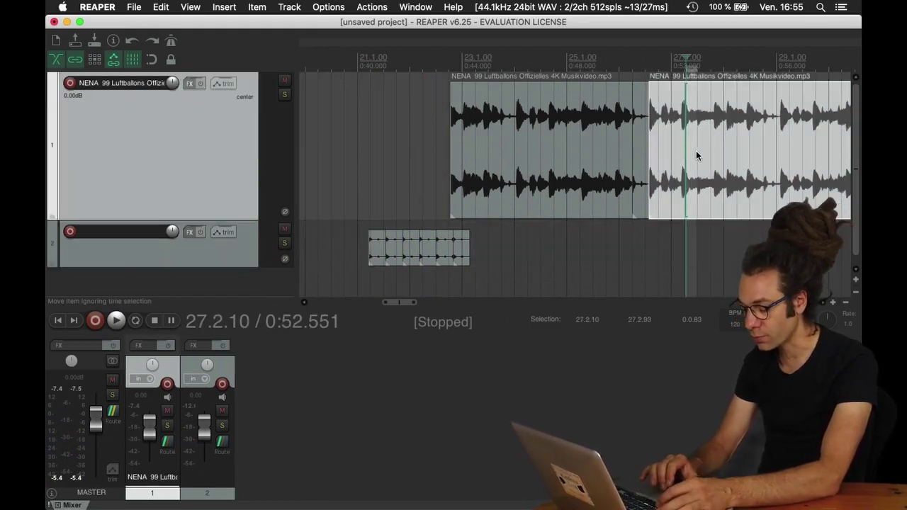
left_click(697, 150)
key("s")
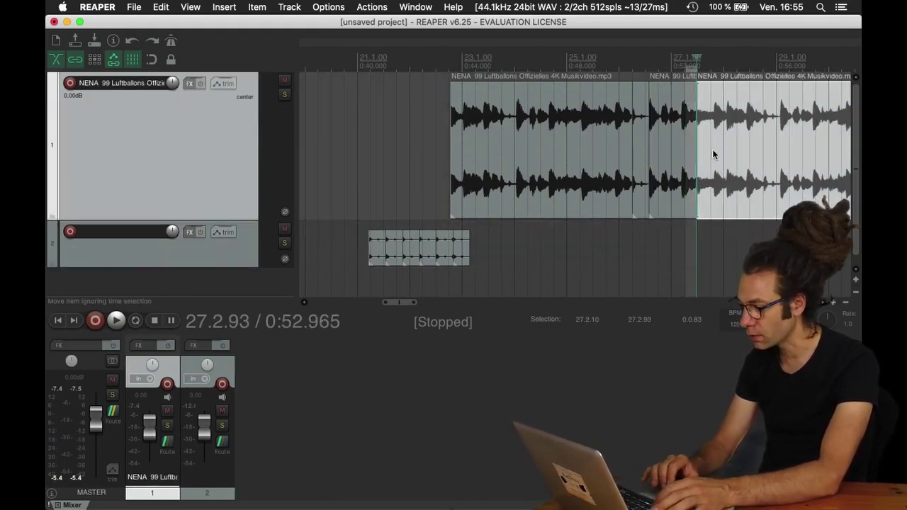
left_click(712, 151)
key("s")
left_click(704, 139)
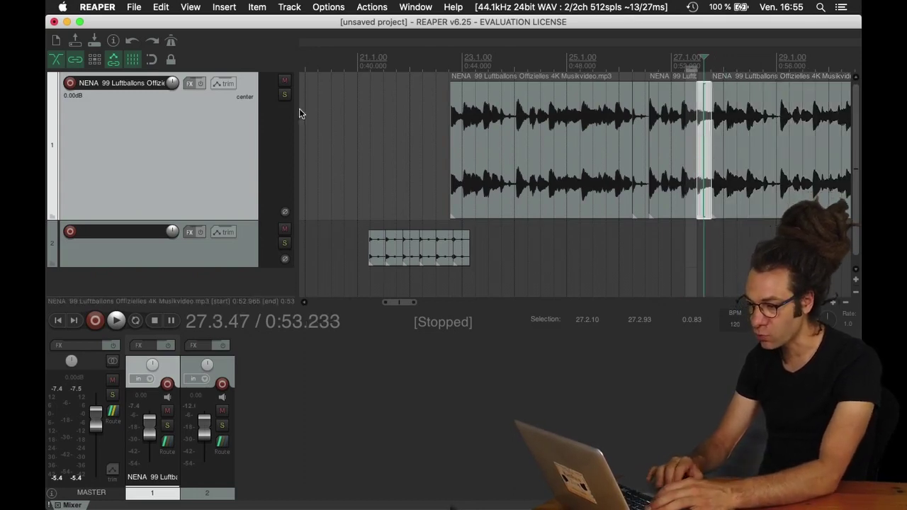
Insert another track directly below the NENA track and paste seven consecutive copies of the second sample, starting at about 0:39.8.
left_click(289, 7)
left_click(307, 25)
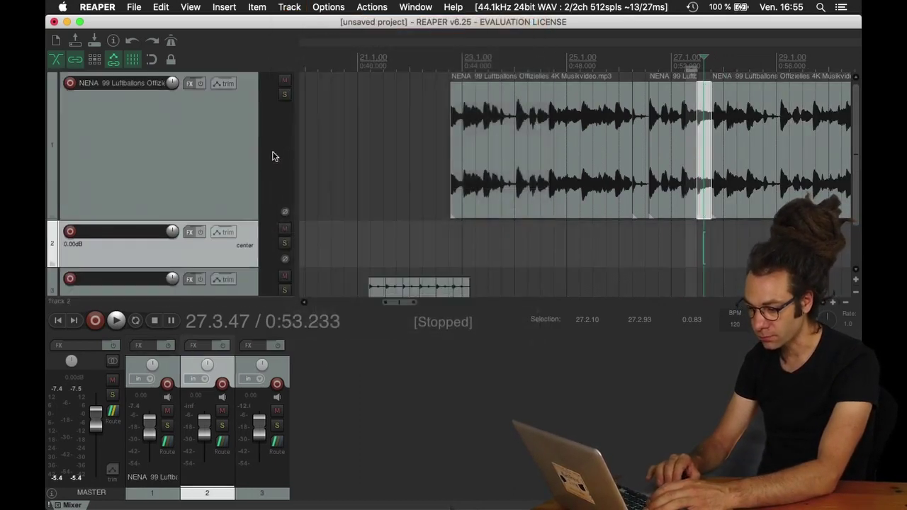
key("ctrl+x")
left_click(351, 243)
key("ctrl+v")
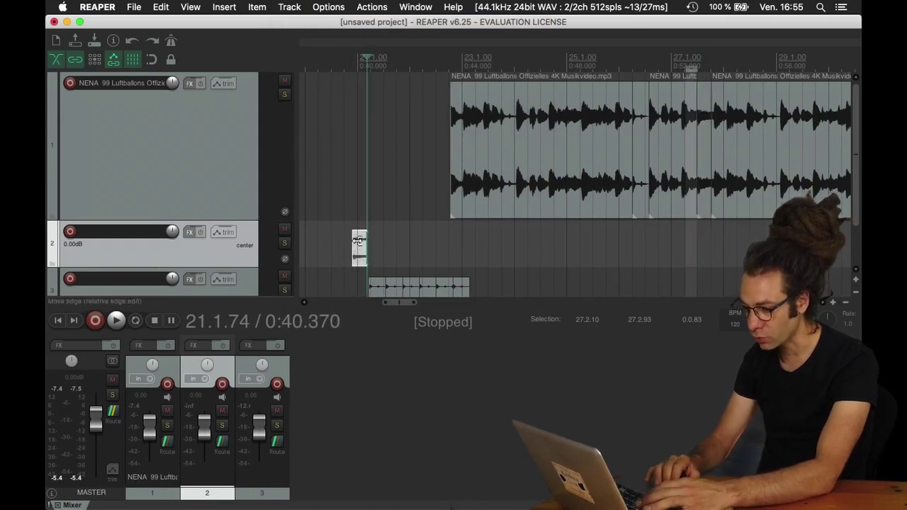
key("ctrl+v")
key("ctrl+v")
key("ctrl+v")
key("ctrl+v")
key("ctrl+v")
key("ctrl+v")
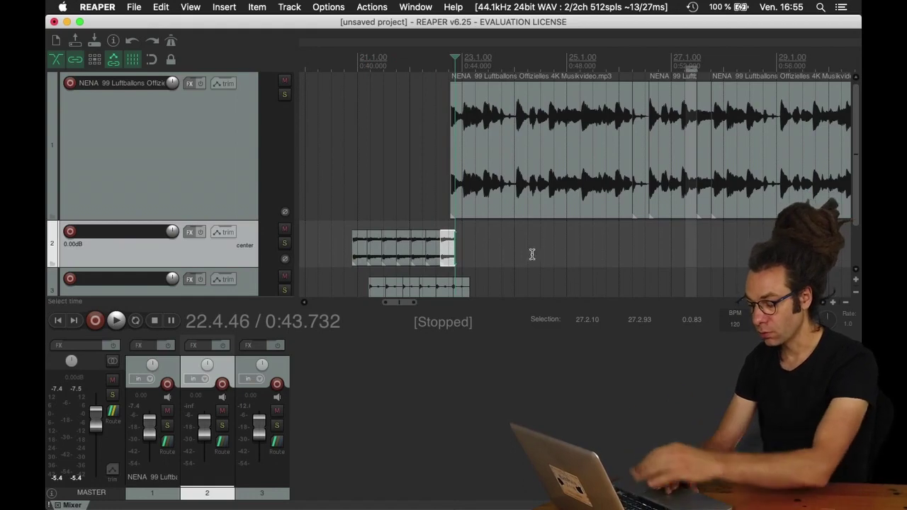
Place the edit cursor at 20.3.84 (0:39.419), before both rows of samples, and listen to all tracks together.
left_click(341, 277)
key("space")
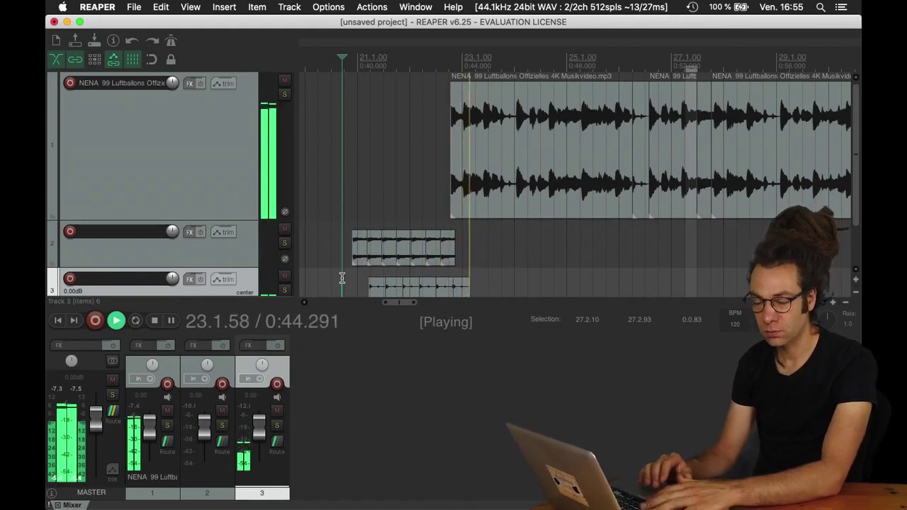
key("space")
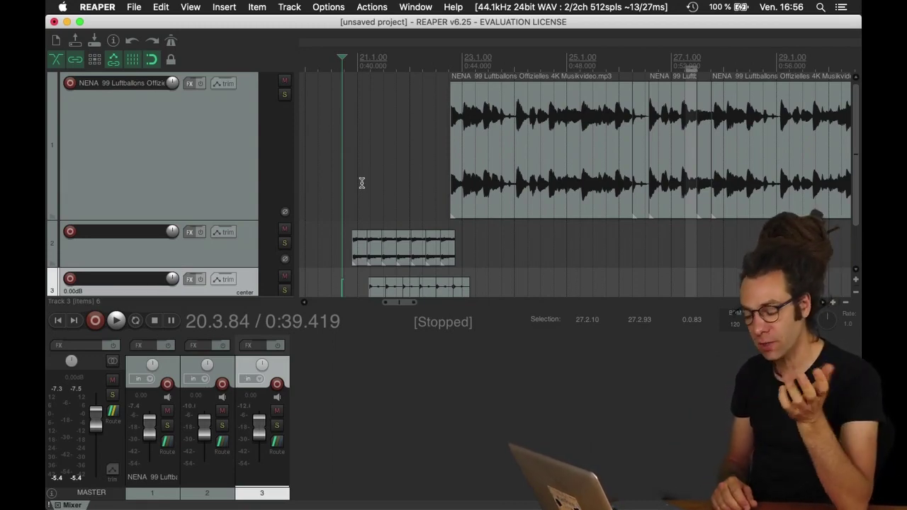
Move all items on every track together about 1 s later, and try shifting only the first NENA item earlier.
key("ctrl+a")
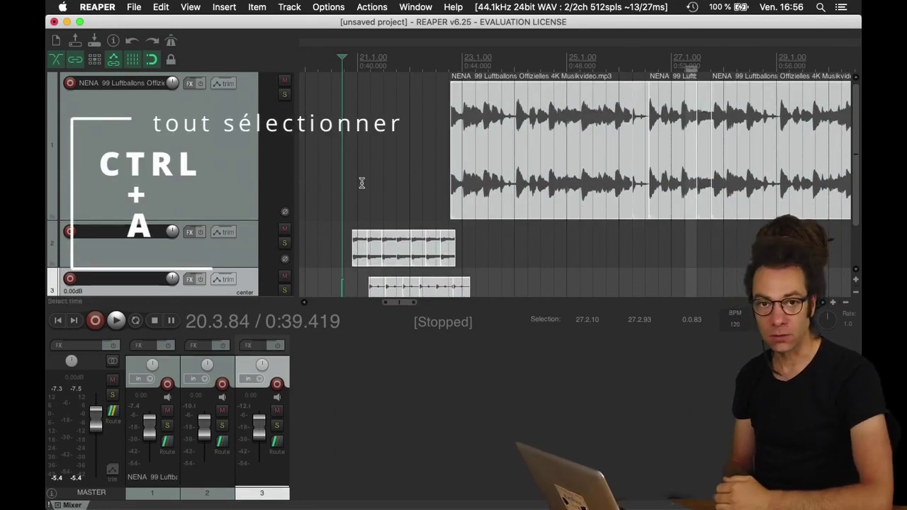
left_click_drag(481, 165, 513, 170)
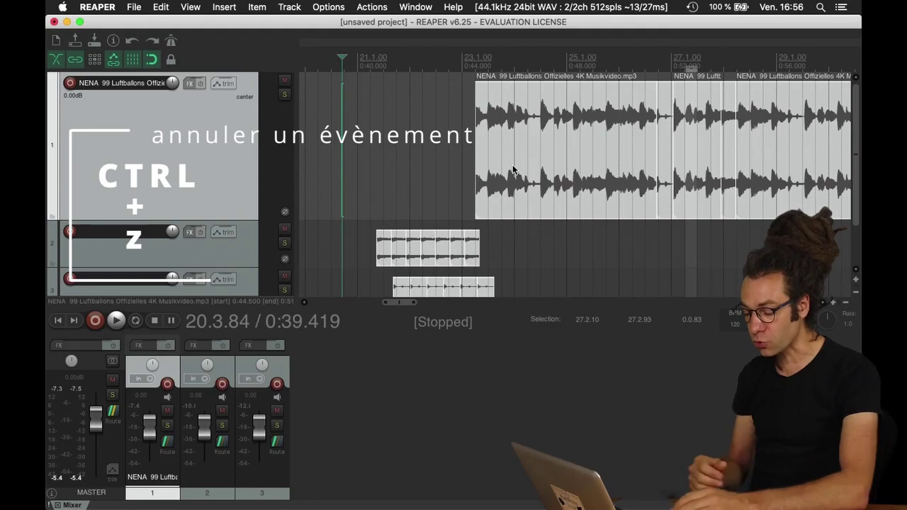
left_click(514, 170)
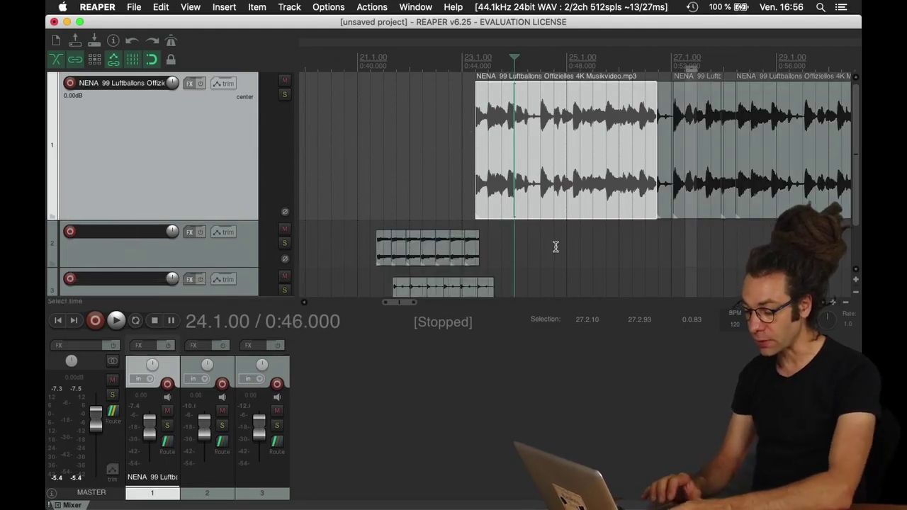
left_click_drag(523, 178, 483, 178)
key("super+z")
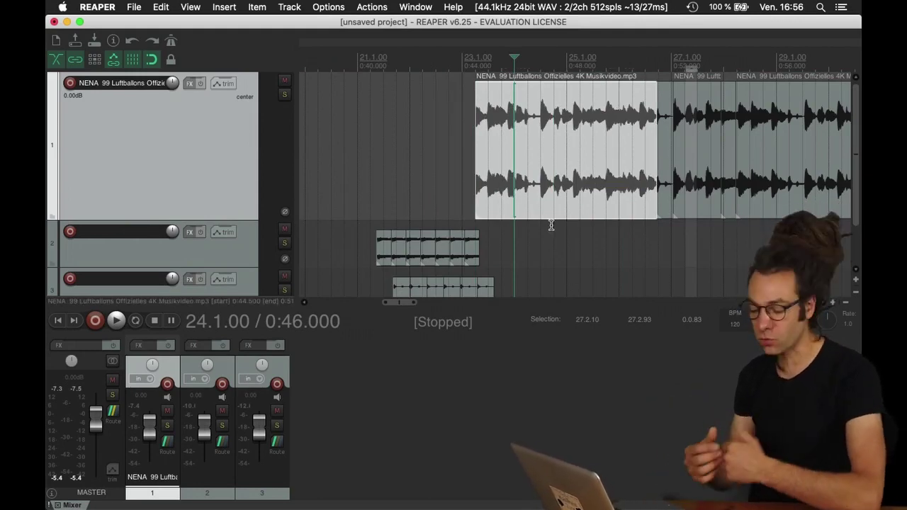
Undo the project's edits one after another, back to the empty project before the NENA import.
key("super+z")
key("super+z")
key("super+z")
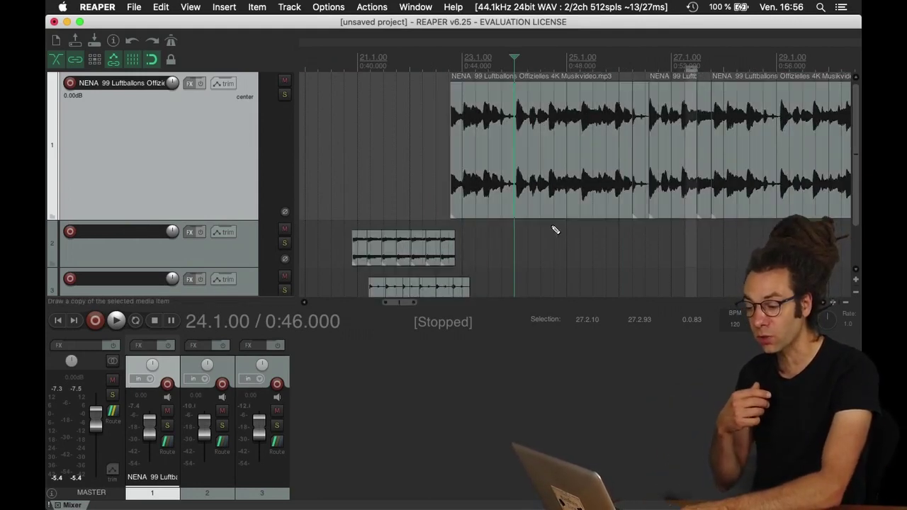
key("super+z")
key("super+z")
key("super+z")
key("super+z")
key("super+z")
key("super+z")
key("super+z")
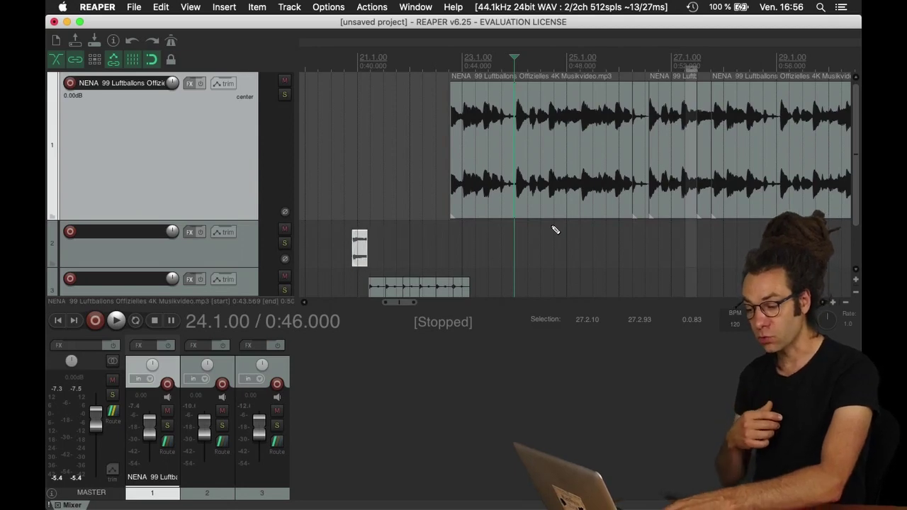
key("super+z")
key("super+z")
key("super+z")
key("super+z")
key("super+z")
key("super+z")
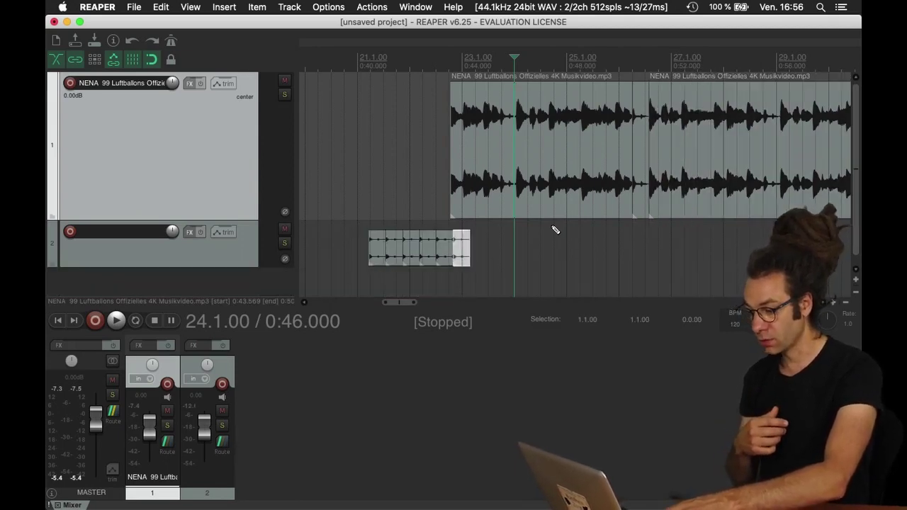
key("super+z")
key("super+z")
key("super+z")
key("super+z")
key("super+z")
key("super+z")
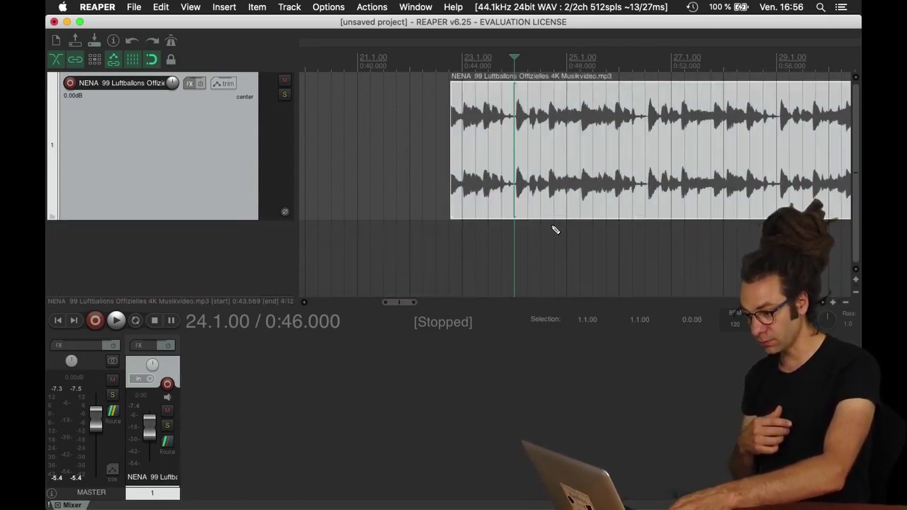
key("super+z")
key("super+z")
key("super+z")
key("super+z")
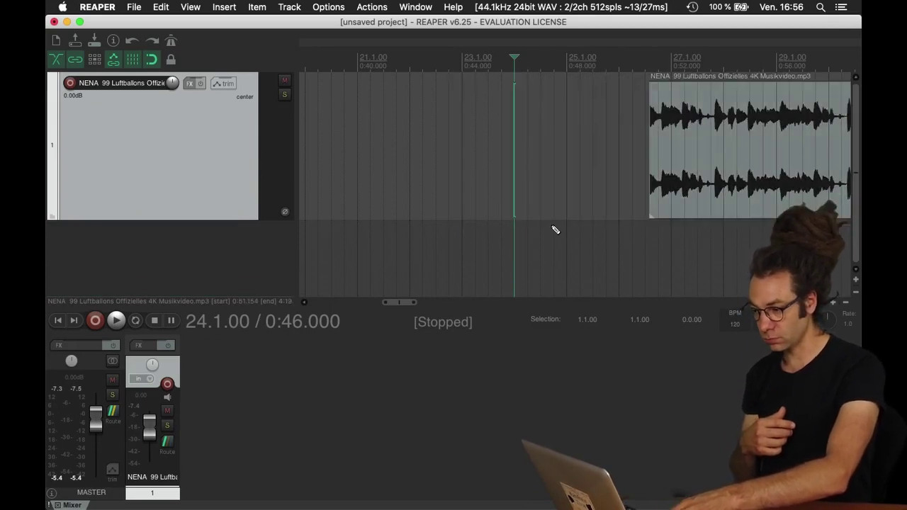
key("super+z")
key("super+z")
key("super+z")
key("super+z")
key("super+z")
key("super+z")
key("super+z")
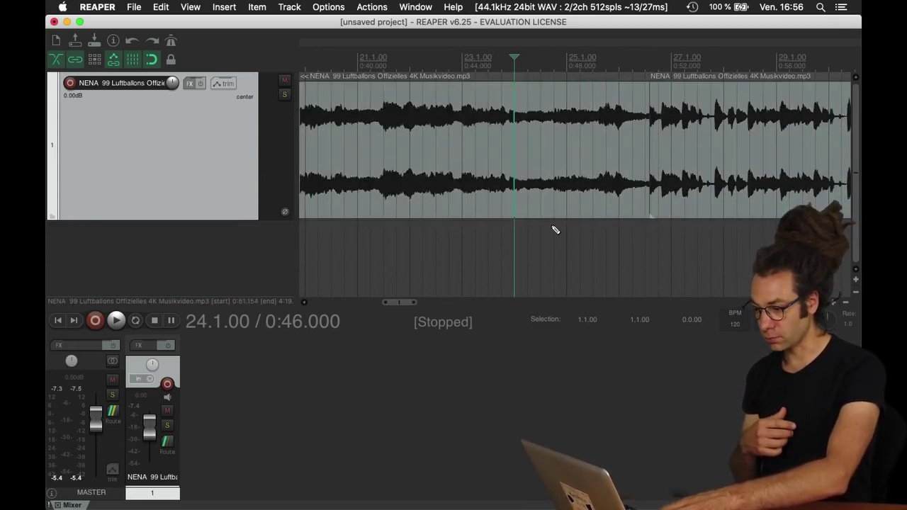
key("super+z")
key("super+z")
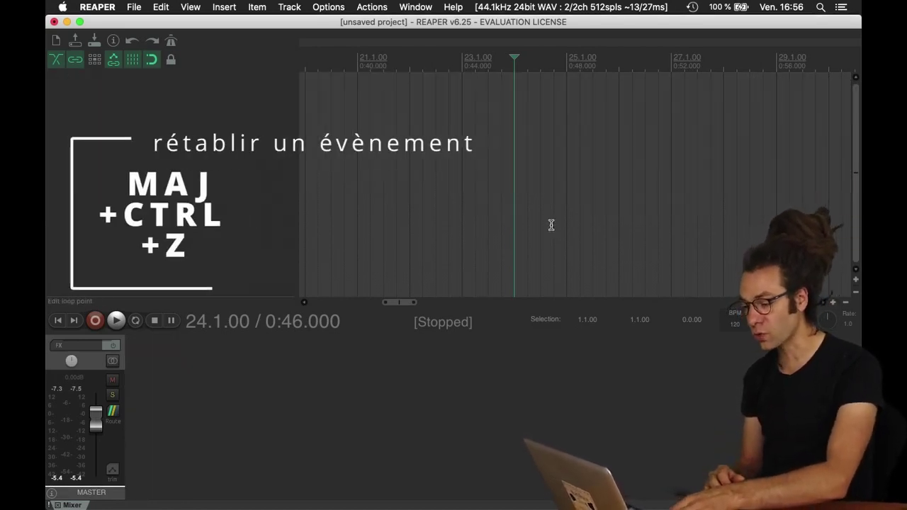
Redo the import of the NENA song and the first few edits made to it on track 1.
key("super+shift+z")
key("super+shift+z")
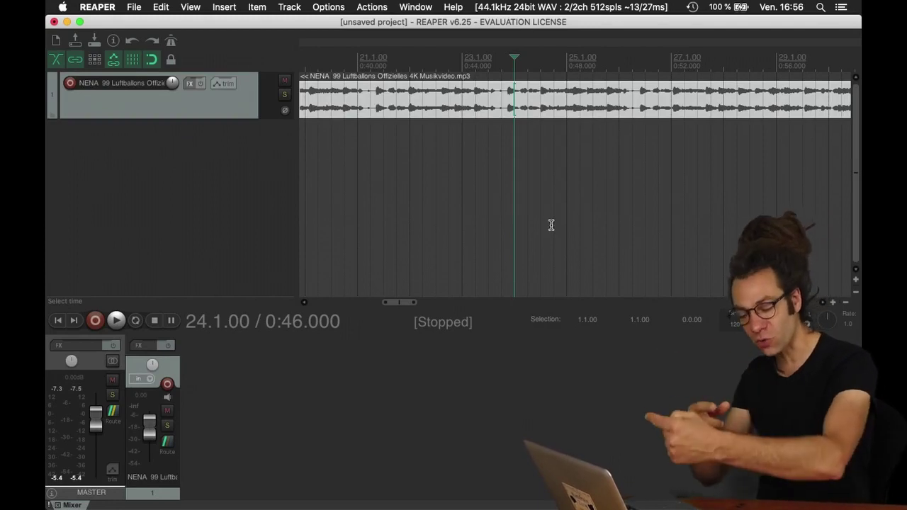
key("super+shift+z")
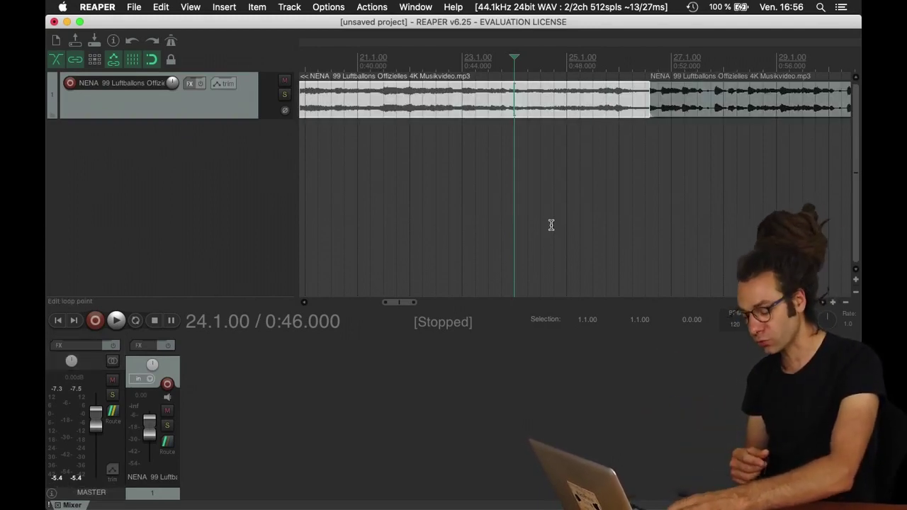
key("super+shift+z")
key("super+shift+z")
key("super+shift+z")
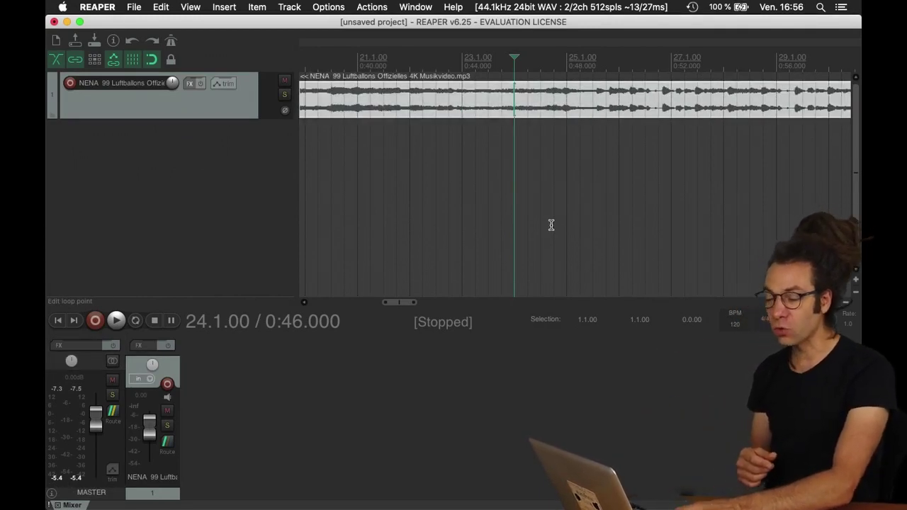